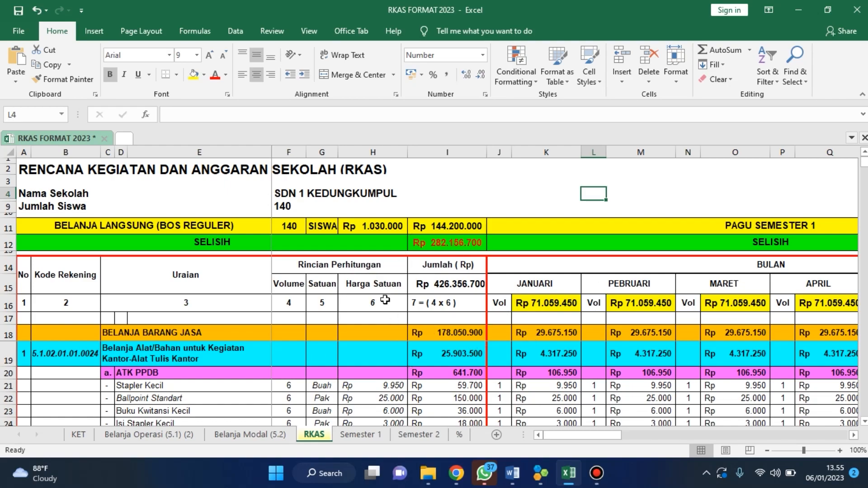
Review the KET notes and the account codes and tax columns in the Belanja Operasi (5.1) (2) and Belanja Modal (5.2) reference sheets
{"action": "left_click", "coordinate": [77, 434]}
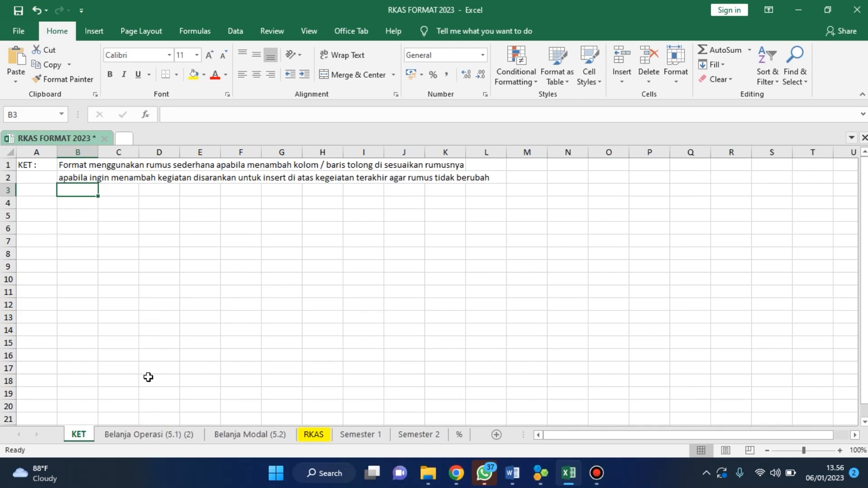
{"action": "left_click", "coordinate": [152, 437]}
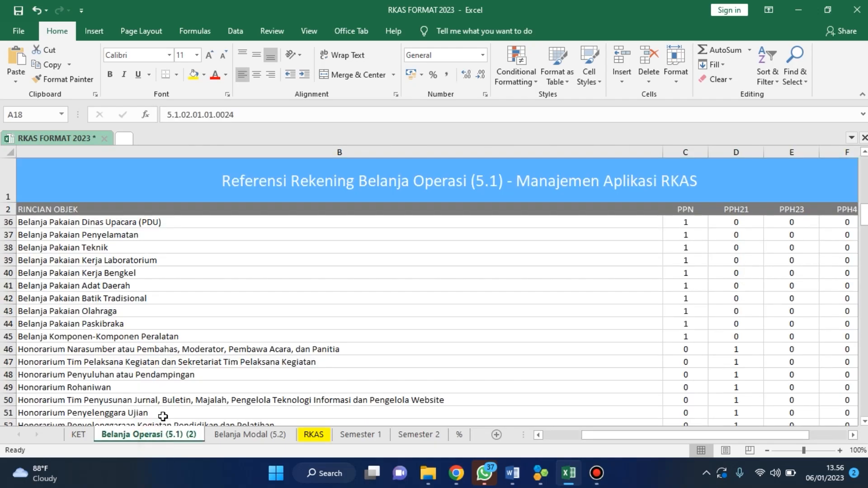
{"action": "left_click_drag", "start_coordinate": [608, 434], "coordinate": [570, 435]}
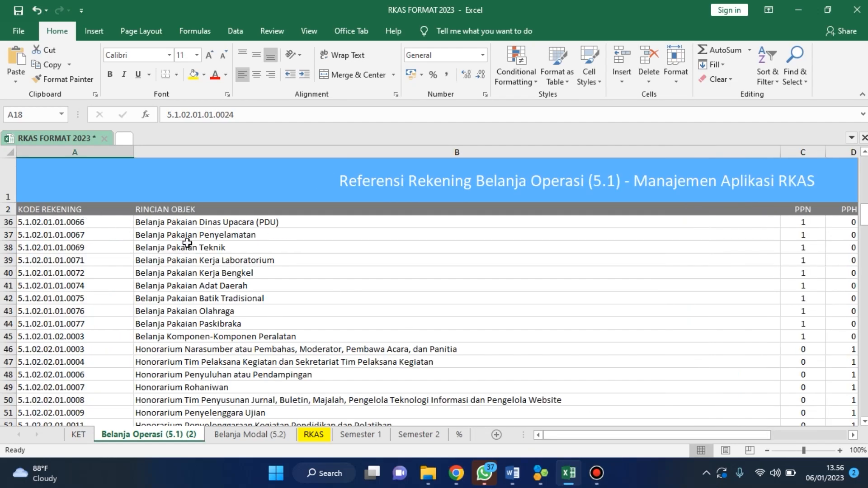
{"action": "left_click", "coordinate": [577, 441]}
{"action": "left_click_drag", "start_coordinate": [651, 436], "coordinate": [721, 438]}
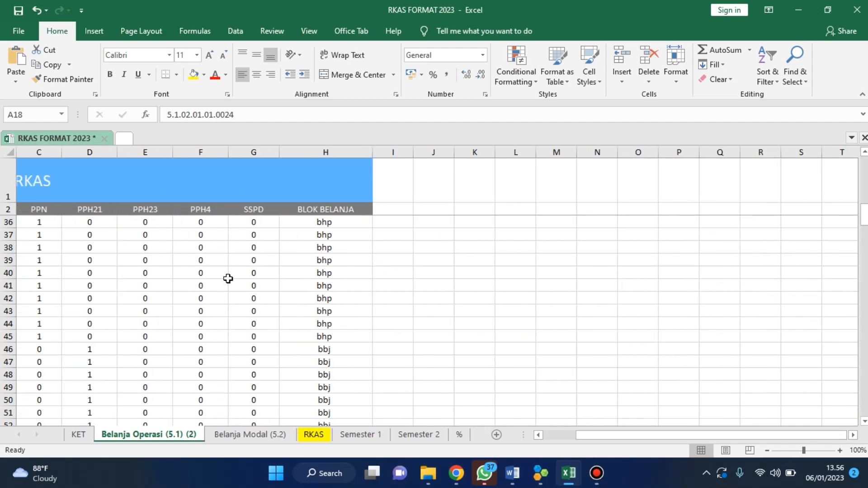
{"action": "left_click", "coordinate": [45, 223]}
{"action": "left_click_drag", "start_coordinate": [615, 441], "coordinate": [582, 441]}
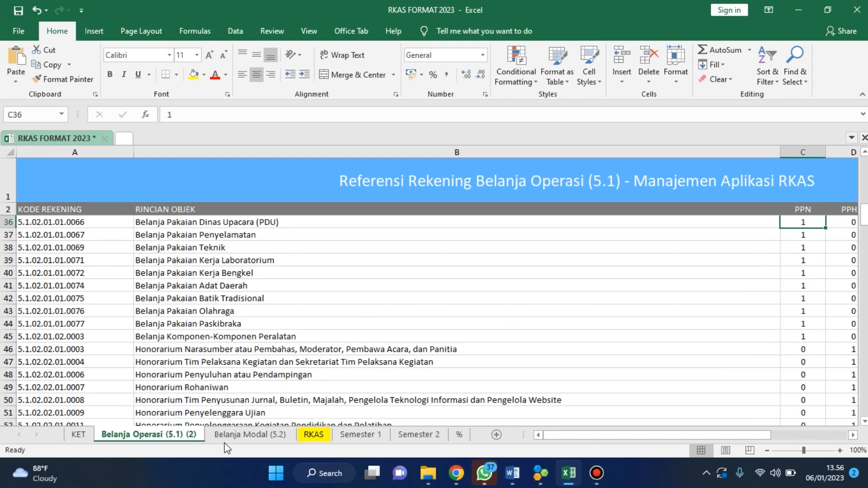
{"action": "left_click", "coordinate": [254, 435]}
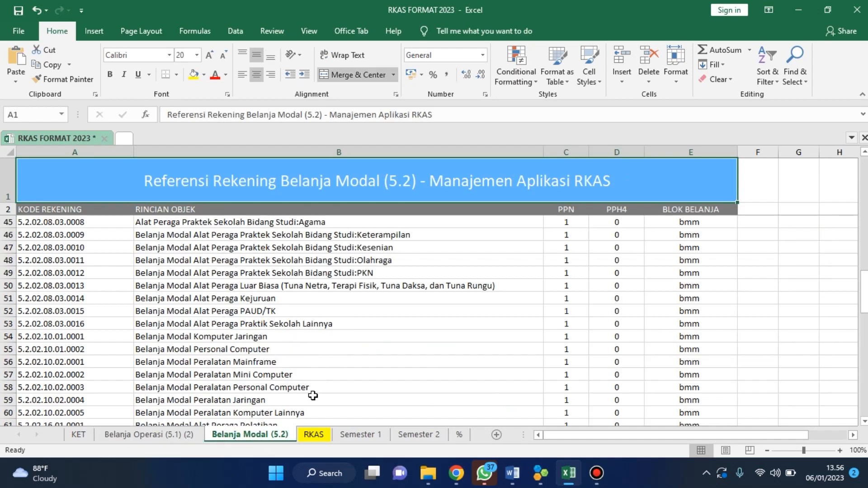
On the RKAS sheet, inspect the school name, student count, per-student amount and the BOS Reguler total formula in I11
{"action": "left_click", "coordinate": [314, 434]}
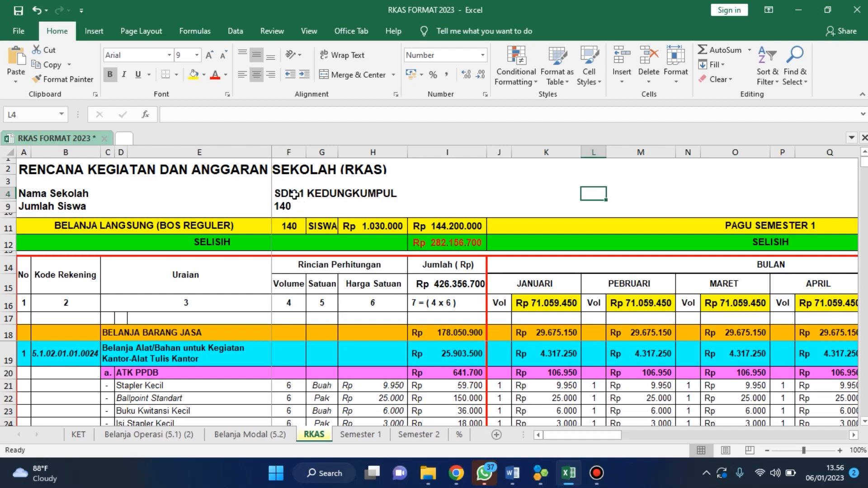
{"action": "left_click", "coordinate": [294, 194]}
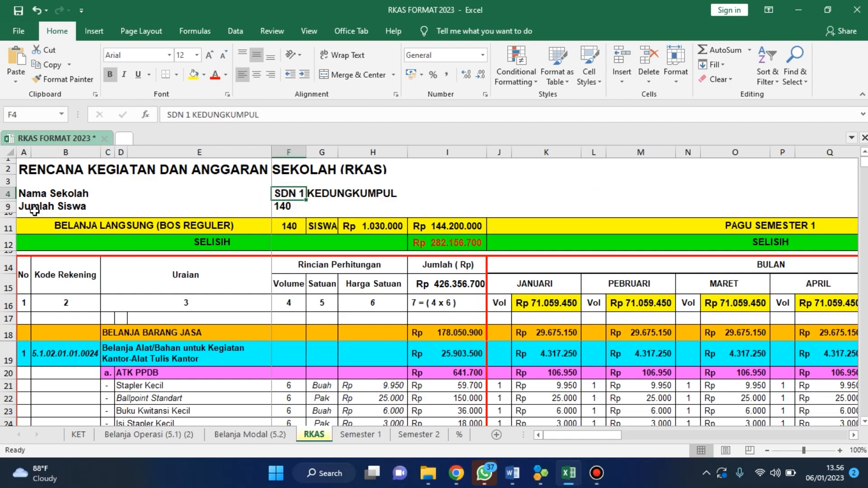
{"action": "left_click", "coordinate": [280, 207]}
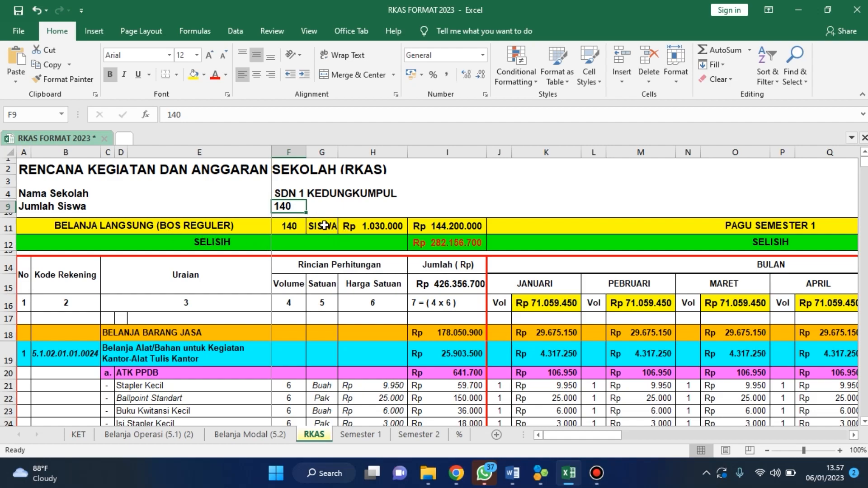
{"action": "left_click", "coordinate": [364, 227]}
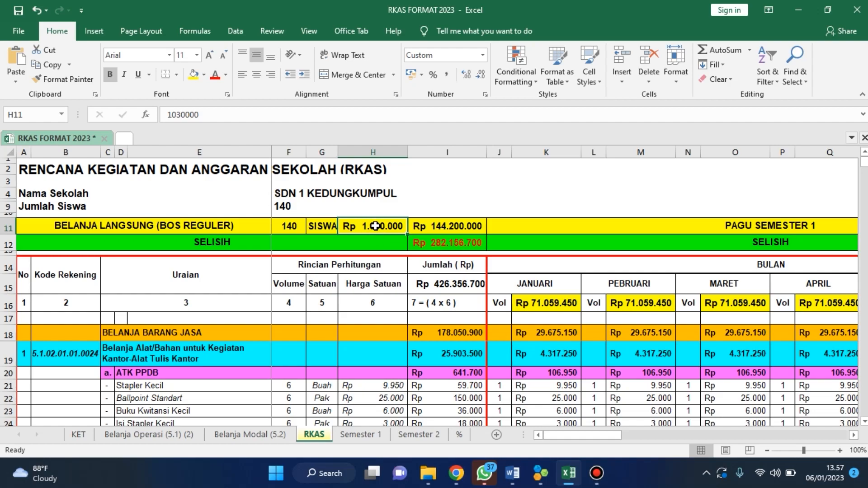
{"action": "left_click", "coordinate": [432, 227]}
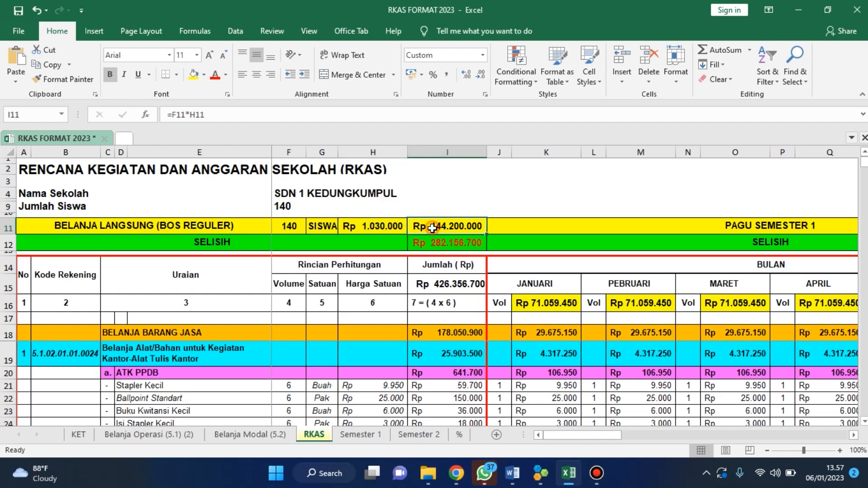
{"action": "left_click", "coordinate": [257, 116]}
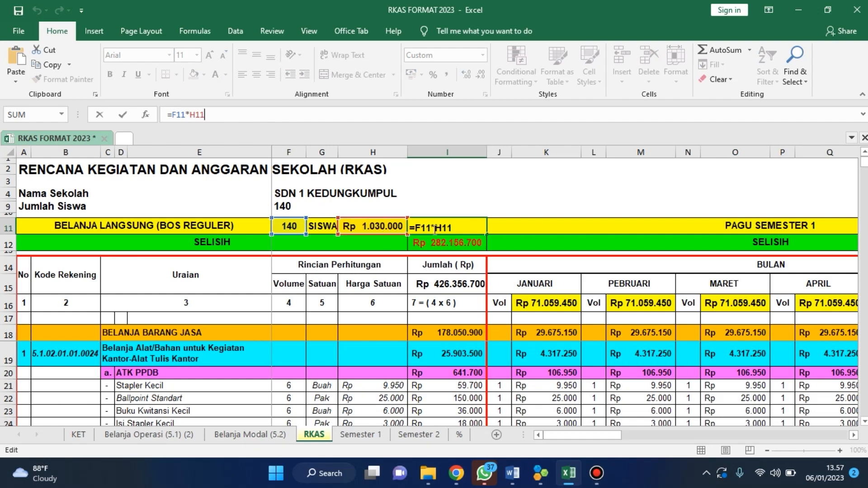
{"action": "left_click", "coordinate": [500, 232]}
{"action": "left_click", "coordinate": [450, 225]}
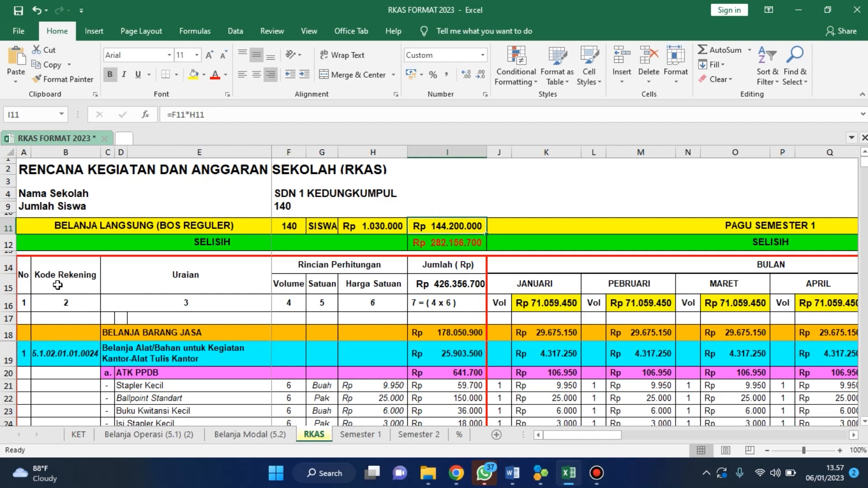
Examine the first expense entry's account code, its Alat Tulis Kantor description and the ATK PPDB activity beneath it
{"action": "left_click", "coordinate": [71, 353]}
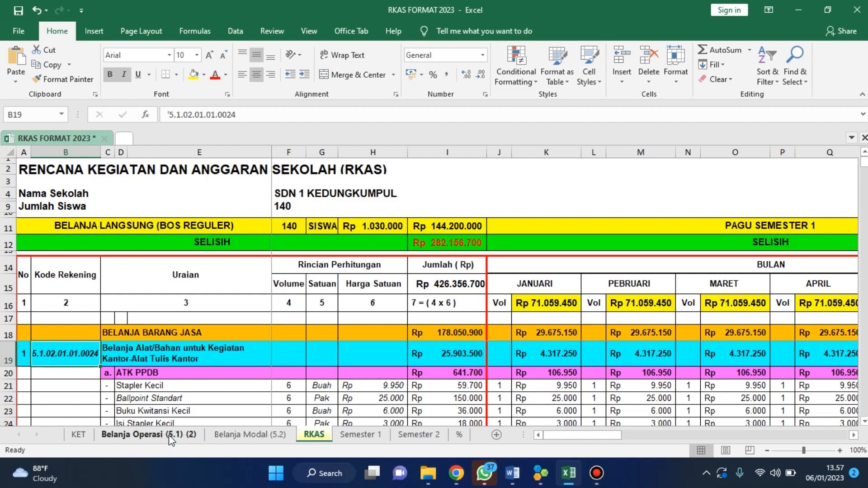
{"action": "key", "text": "Down"}
{"action": "left_click", "coordinate": [77, 356]}
{"action": "left_click", "coordinate": [175, 356]}
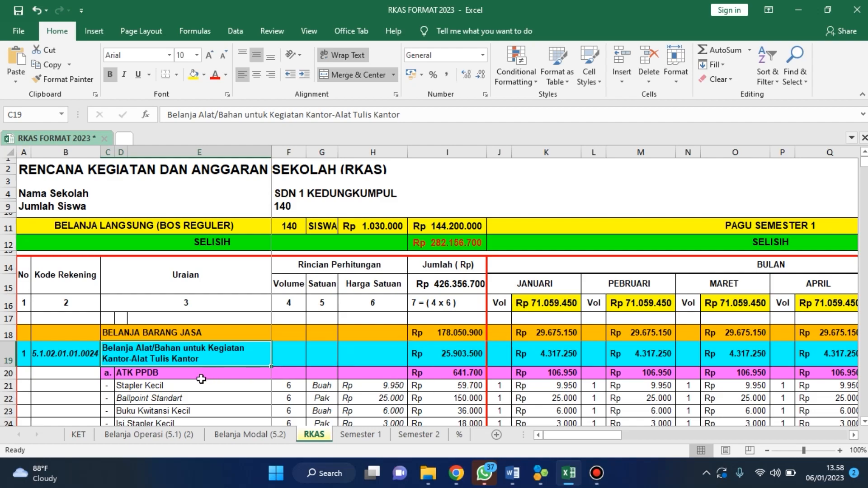
{"action": "left_click", "coordinate": [170, 372]}
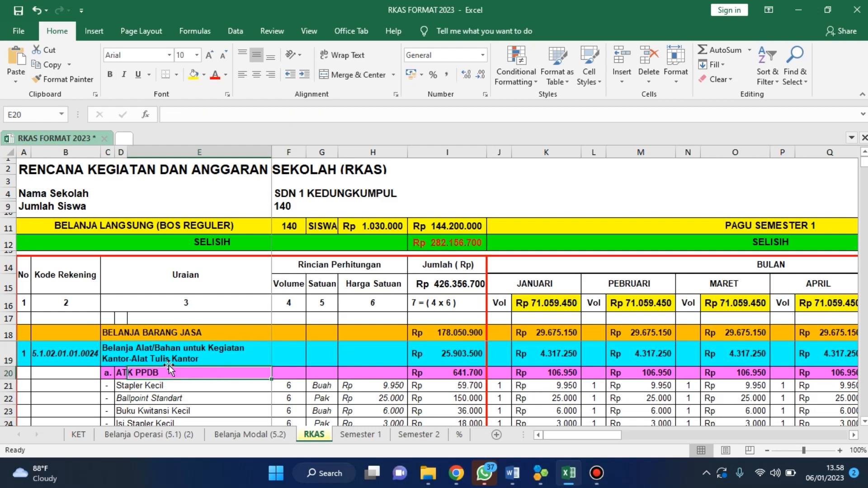
{"action": "left_click", "coordinate": [123, 372]}
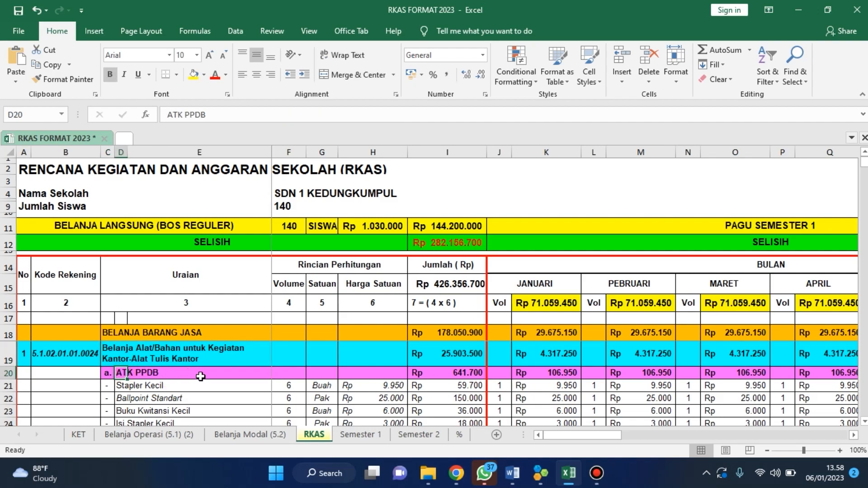
Look through the office stationery activities from ATK Kantor to ATK Kegiatan Ekstrakurikuler
{"action": "scroll", "coordinate": [202, 380], "scroll_direction": "down", "scroll_amount": 1}
{"action": "scroll", "coordinate": [202, 380], "scroll_direction": "up", "scroll_amount": 1}
{"action": "scroll", "coordinate": [161, 394], "scroll_direction": "down", "scroll_amount": 4}
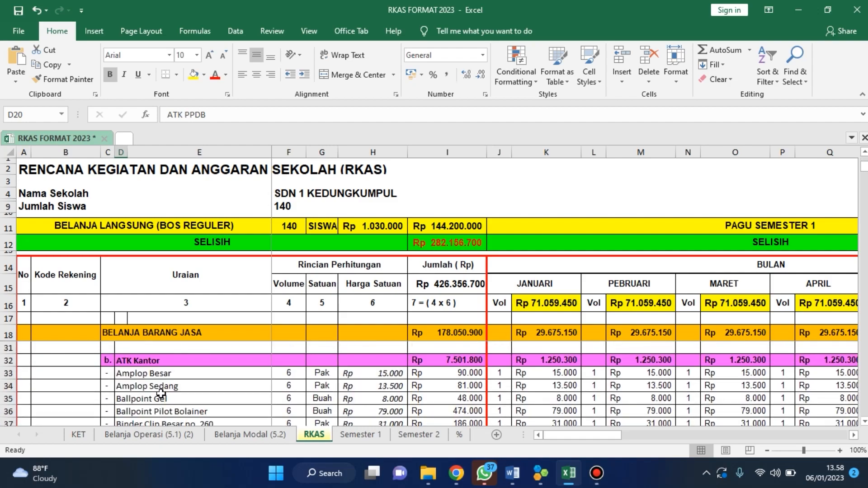
{"action": "left_click", "coordinate": [142, 360]}
{"action": "scroll", "coordinate": [168, 382], "scroll_direction": "down", "scroll_amount": 5}
{"action": "scroll", "coordinate": [168, 381], "scroll_direction": "down", "scroll_amount": 11}
{"action": "left_click", "coordinate": [151, 361]}
{"action": "scroll", "coordinate": [171, 385], "scroll_direction": "down", "scroll_amount": 10}
{"action": "scroll", "coordinate": [170, 385], "scroll_direction": "down", "scroll_amount": 8}
{"action": "left_click", "coordinate": [146, 387]}
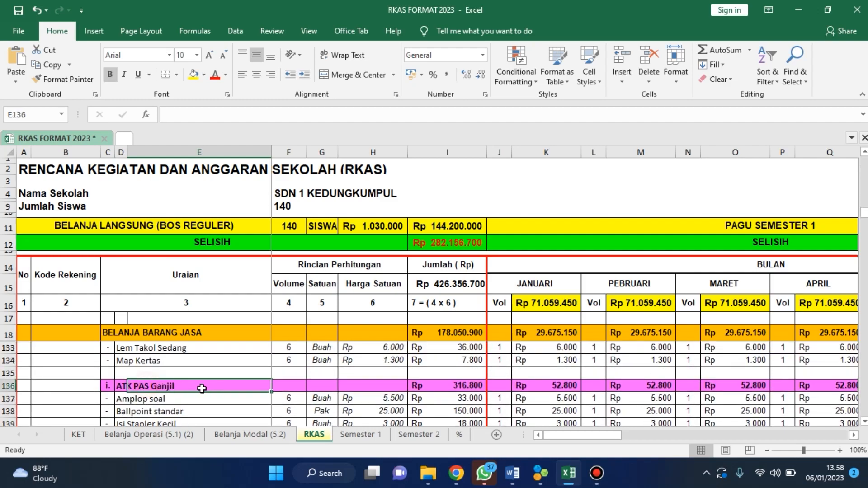
{"action": "scroll", "coordinate": [150, 385], "scroll_direction": "down", "scroll_amount": 3}
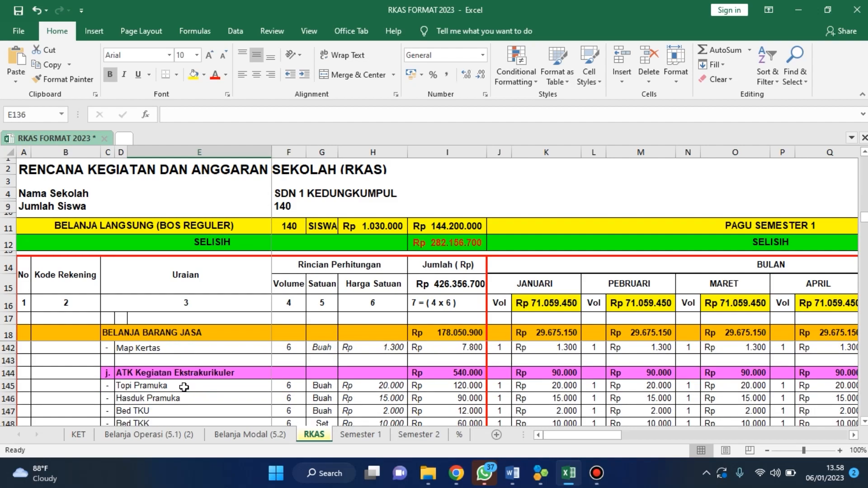
{"action": "left_click", "coordinate": [142, 375]}
{"action": "scroll", "coordinate": [149, 380], "scroll_direction": "down", "scroll_amount": 4}
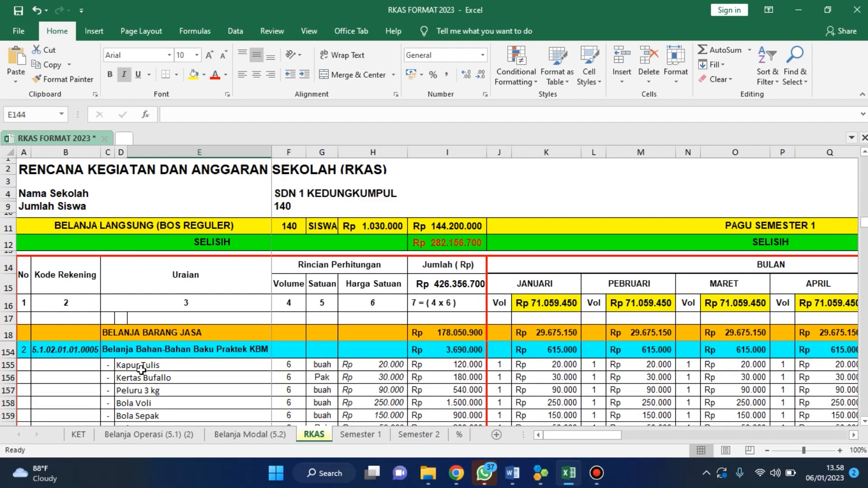
Examine expense accounts 2 to 5, from Belanja Bahan-Bahan Baku Praktek KBM to Perabot Kantor
{"action": "left_click", "coordinate": [124, 352]}
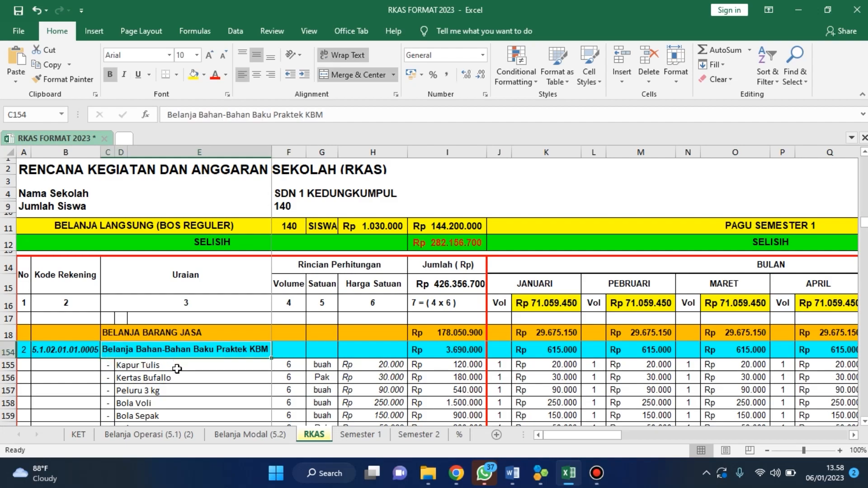
{"action": "scroll", "coordinate": [176, 364], "scroll_direction": "down", "scroll_amount": 3}
{"action": "left_click", "coordinate": [145, 374]}
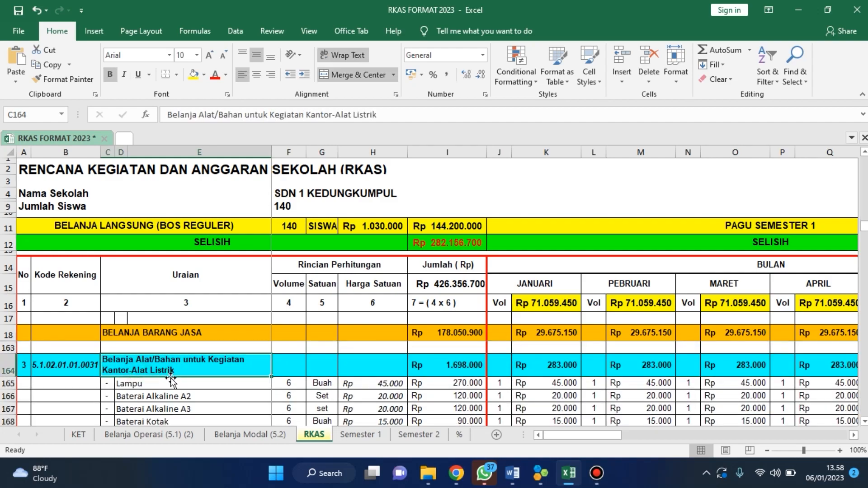
{"action": "scroll", "coordinate": [170, 378], "scroll_direction": "down", "scroll_amount": 3}
{"action": "left_click", "coordinate": [152, 388]}
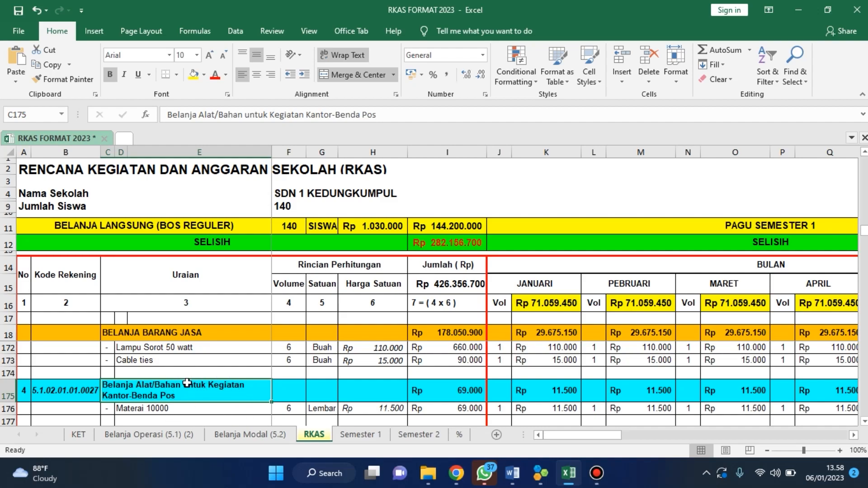
{"action": "left_click", "coordinate": [74, 391]}
{"action": "scroll", "coordinate": [186, 382], "scroll_direction": "down", "scroll_amount": 1}
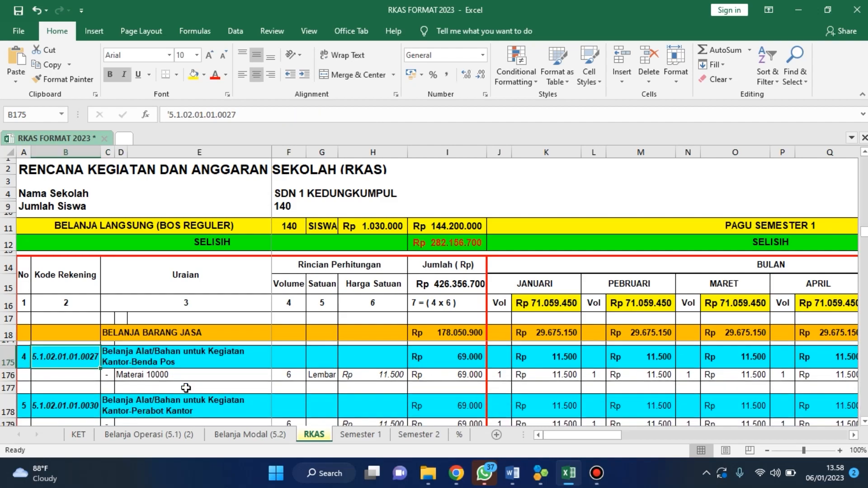
{"action": "left_click", "coordinate": [123, 401]}
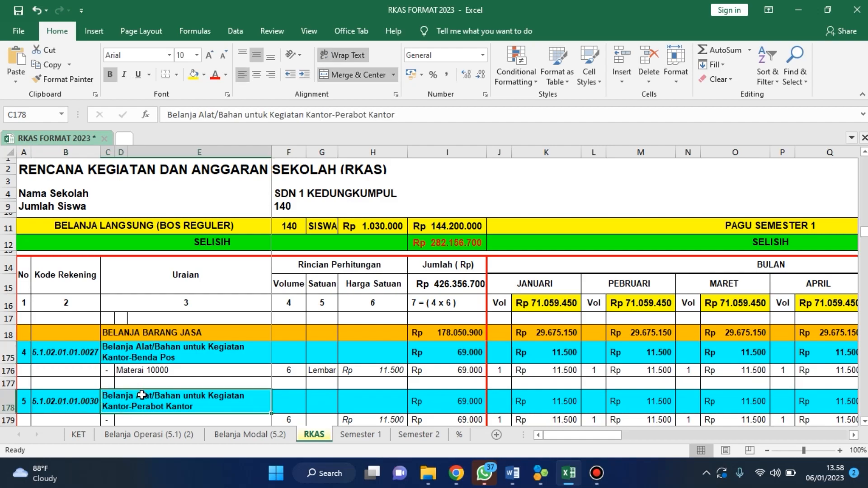
Review the accounts after Perabot Kantor and the building-material activities down to the headmaster's room maintenance in row 244
{"action": "scroll", "coordinate": [138, 398], "scroll_direction": "down", "scroll_amount": 2}
{"action": "scroll", "coordinate": [140, 409], "scroll_direction": "down", "scroll_amount": 2}
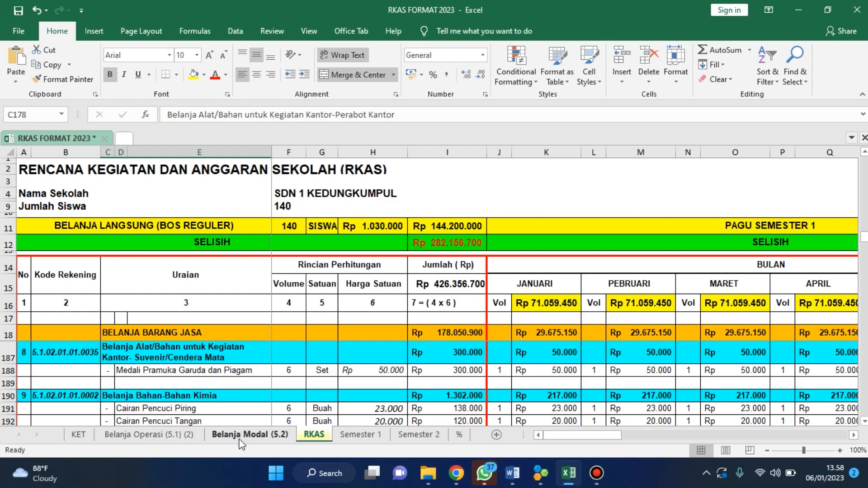
{"action": "scroll", "coordinate": [168, 390], "scroll_direction": "down", "scroll_amount": 3}
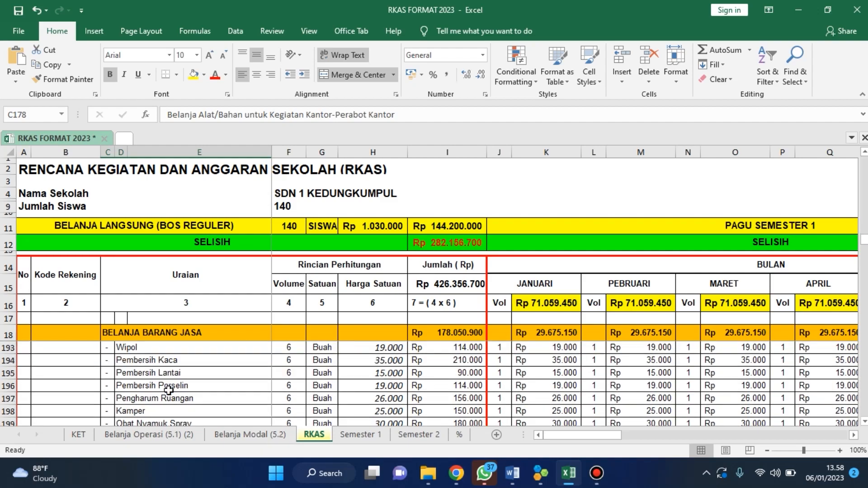
{"action": "scroll", "coordinate": [169, 389], "scroll_direction": "down", "scroll_amount": 2}
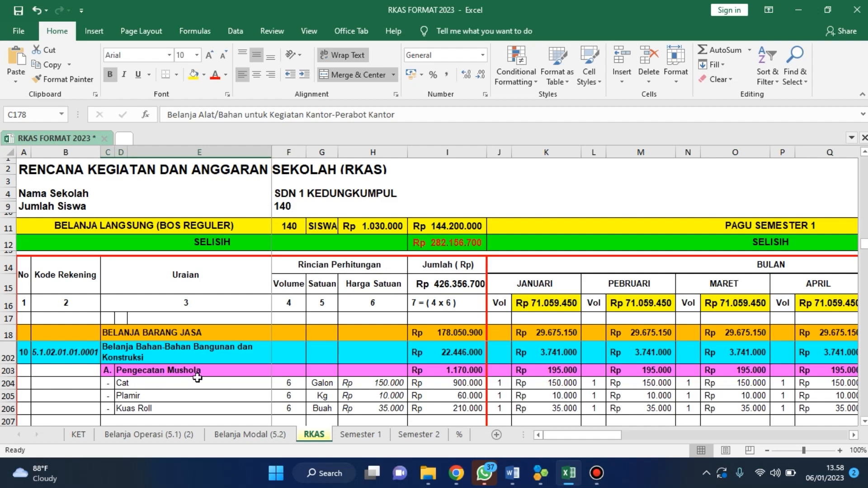
{"action": "scroll", "coordinate": [172, 381], "scroll_direction": "down", "scroll_amount": 2}
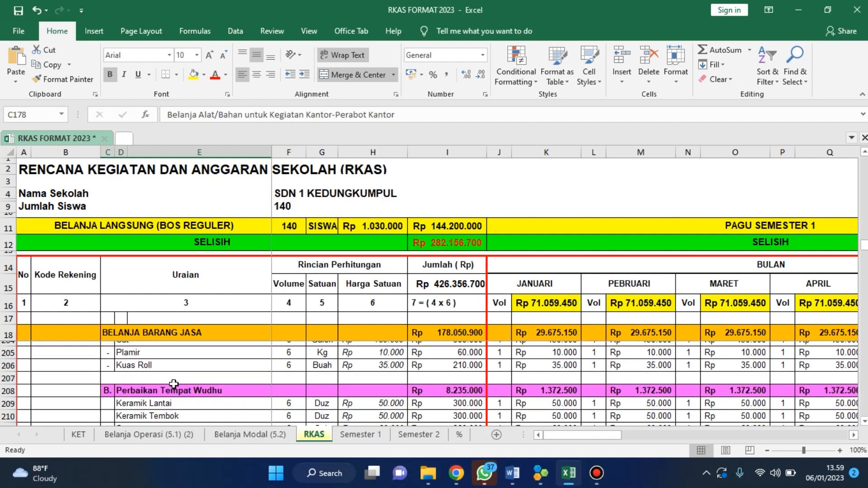
{"action": "scroll", "coordinate": [173, 384], "scroll_direction": "down", "scroll_amount": 5}
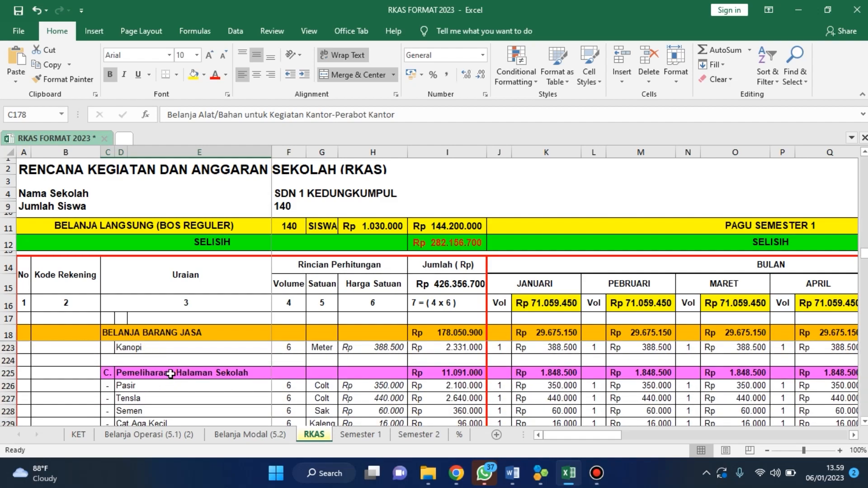
{"action": "left_click", "coordinate": [172, 376]}
{"action": "scroll", "coordinate": [162, 384], "scroll_direction": "down", "scroll_amount": 6}
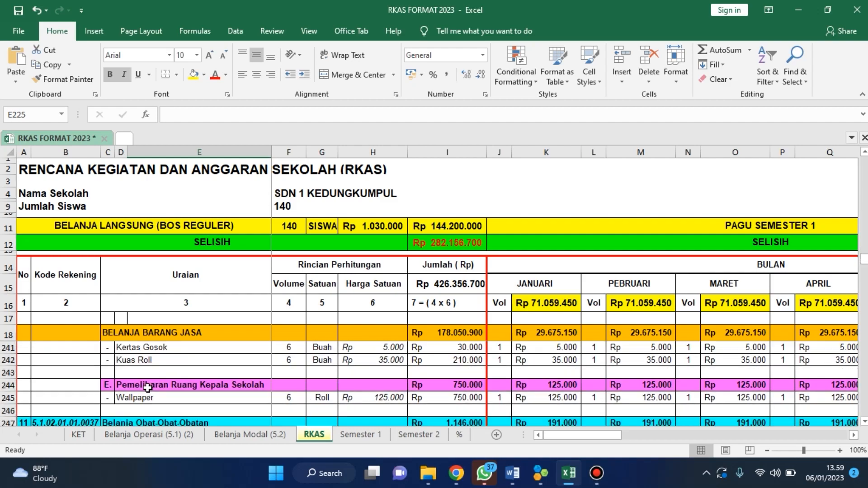
{"action": "left_click", "coordinate": [122, 385]}
Return to the first expense items and inspect the volume formula for Stapler Kecil in F21
{"action": "scroll", "coordinate": [208, 391], "scroll_direction": "up", "scroll_amount": 12}
{"action": "scroll", "coordinate": [208, 392], "scroll_direction": "up", "scroll_amount": 20}
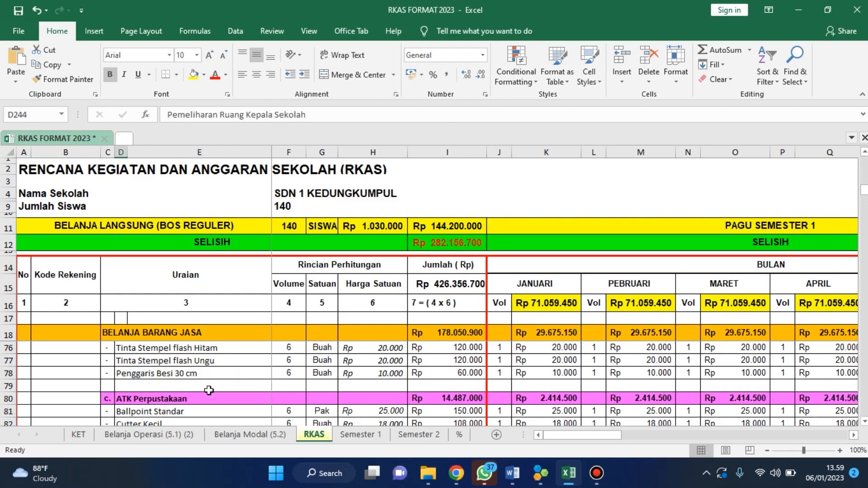
{"action": "scroll", "coordinate": [208, 390], "scroll_direction": "up", "scroll_amount": 12}
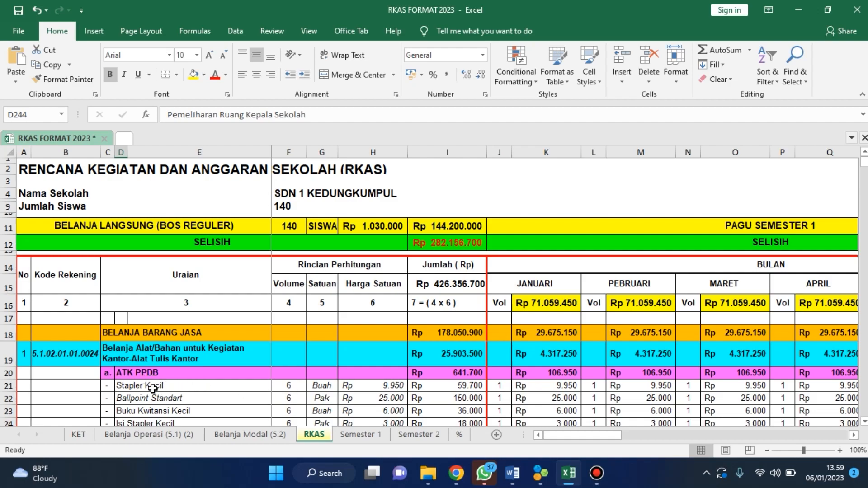
{"action": "left_click", "coordinate": [289, 384]}
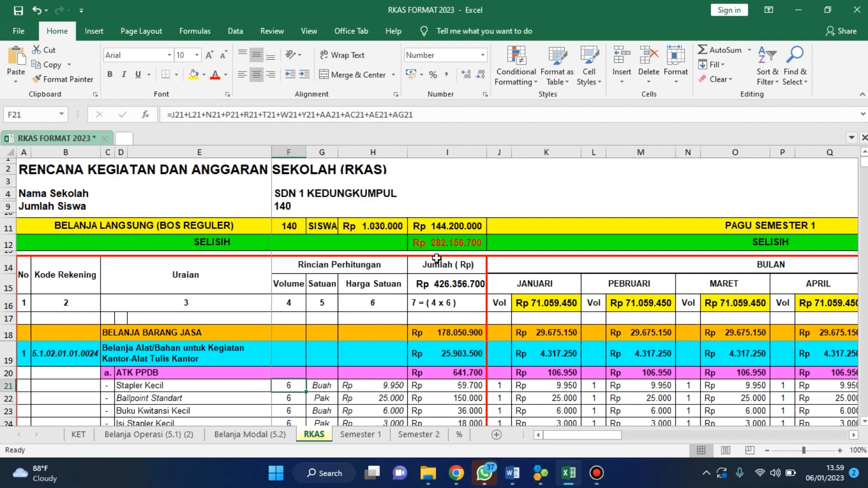
Inspect the Jumlah formula for Stapler Kecil in I21 and its Harga Satuan entry in H21
{"action": "left_click", "coordinate": [436, 385]}
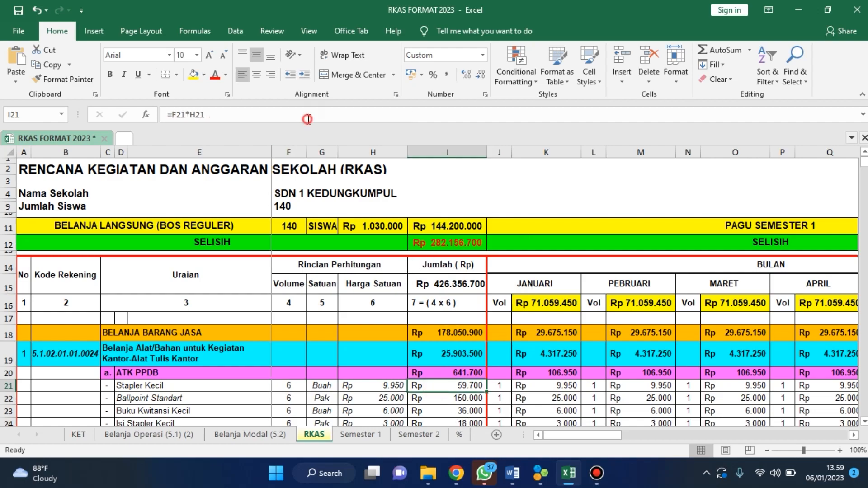
{"action": "left_click", "coordinate": [307, 116]}
{"action": "left_click", "coordinate": [373, 286]}
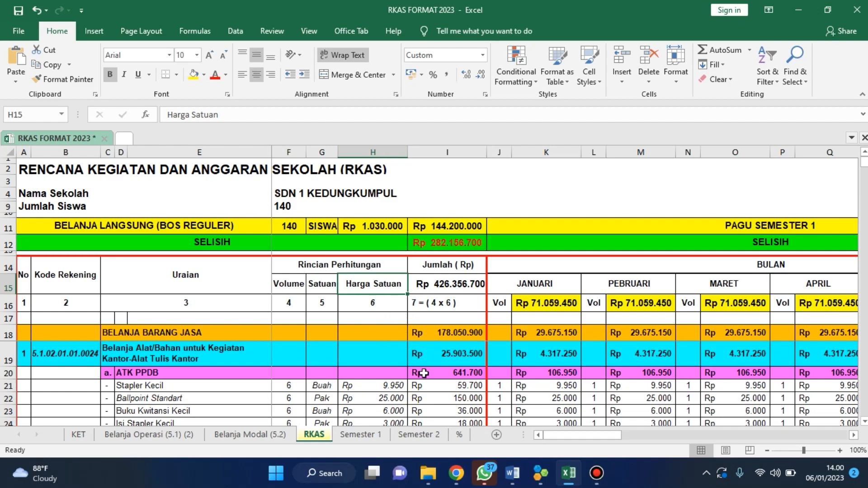
{"action": "left_click", "coordinate": [389, 385]}
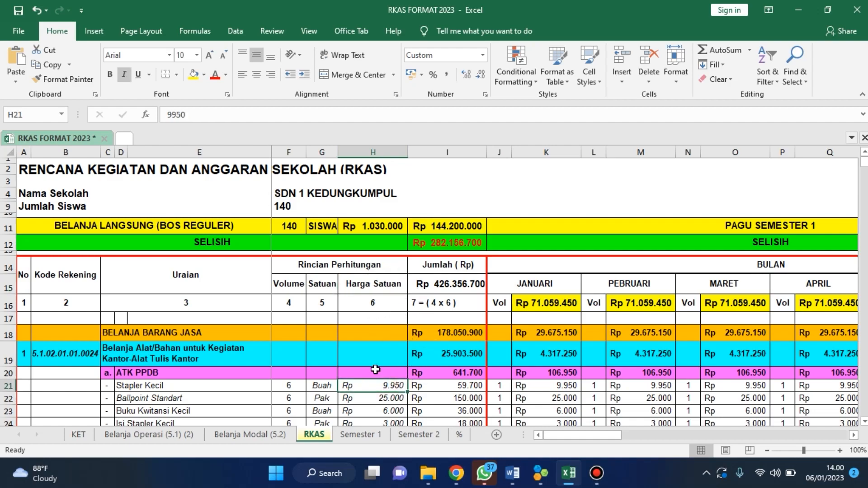
Review the item descriptions Stapler Kecil, Ballpoint Standart and Buku Kwitansi Kecil in rows 21 to 23
{"action": "left_click", "coordinate": [206, 389]}
{"action": "left_click", "coordinate": [213, 400]}
{"action": "left_click", "coordinate": [163, 411]}
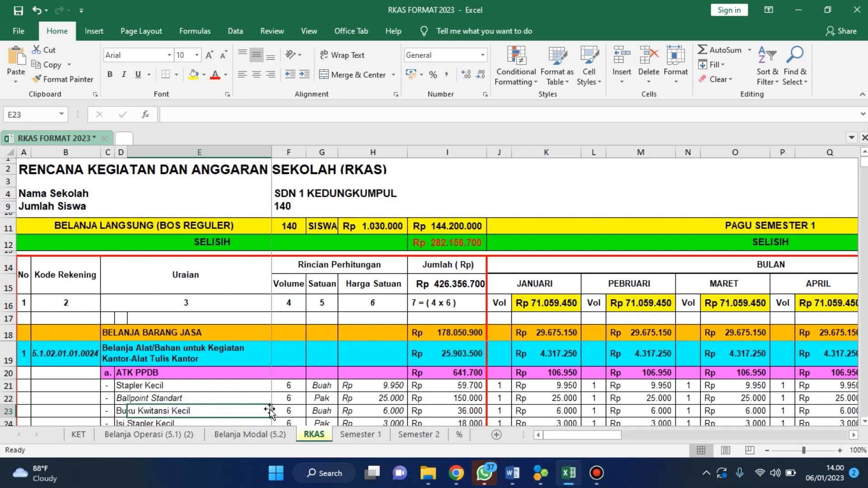
{"action": "left_click", "coordinate": [156, 387]}
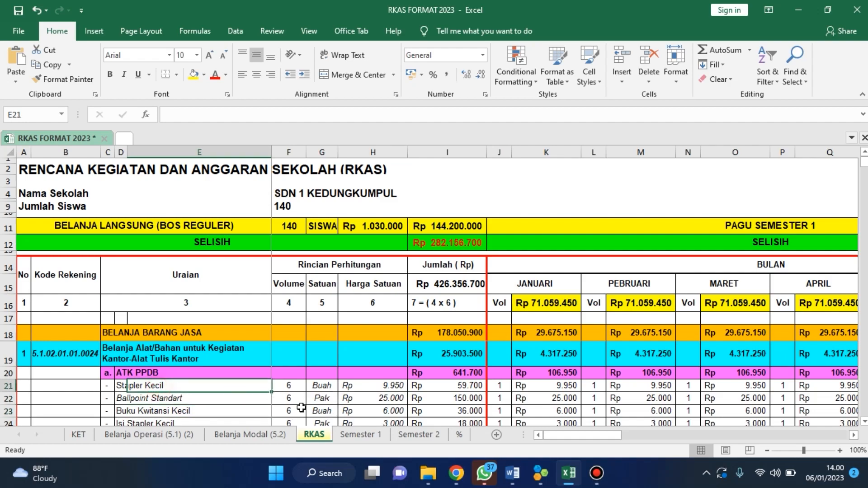
Check the unit prices of the first ATK PPDB items in H21 to H23
{"action": "left_click", "coordinate": [391, 386]}
{"action": "left_click", "coordinate": [384, 397]}
{"action": "left_click", "coordinate": [394, 409]}
{"action": "scroll", "coordinate": [392, 404], "scroll_direction": "down", "scroll_amount": 3}
{"action": "scroll", "coordinate": [392, 404], "scroll_direction": "up", "scroll_amount": 3}
{"action": "left_click", "coordinate": [381, 383]}
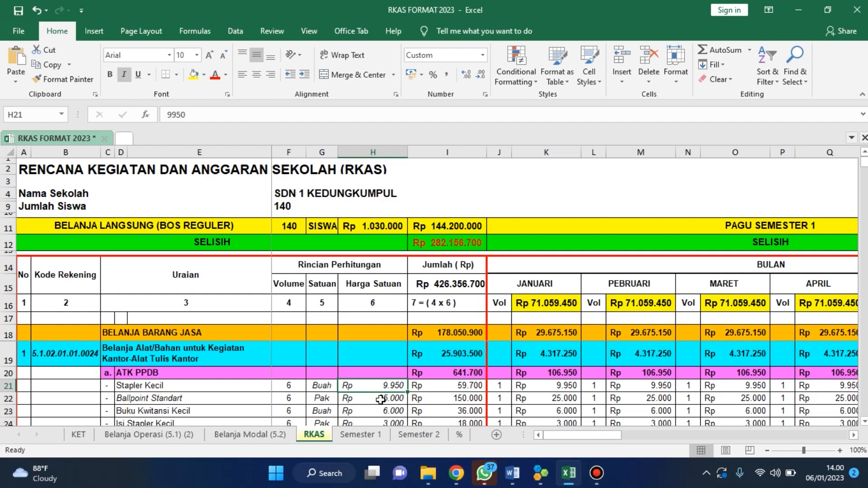
{"action": "left_click", "coordinate": [381, 400]}
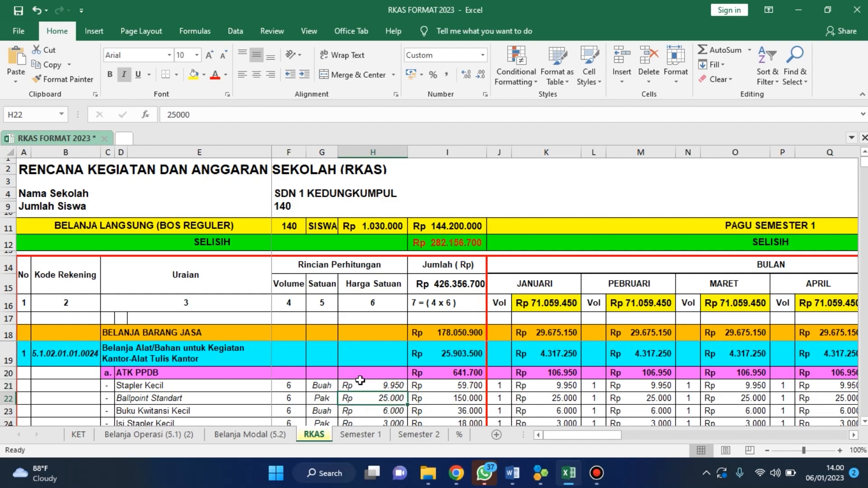
{"action": "left_click", "coordinate": [382, 386]}
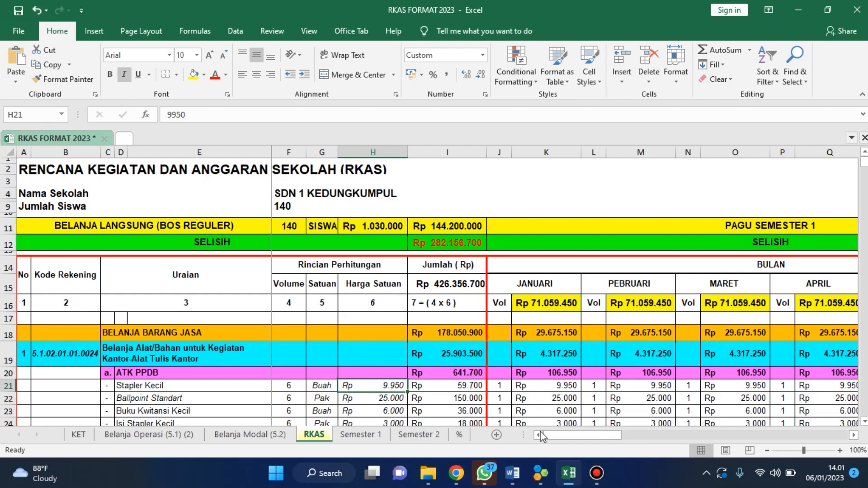
Look through the Semester 1 month columns from Januari to Juni and the Pagu Semester 1 heading
{"action": "left_click_drag", "start_coordinate": [548, 435], "coordinate": [596, 436]}
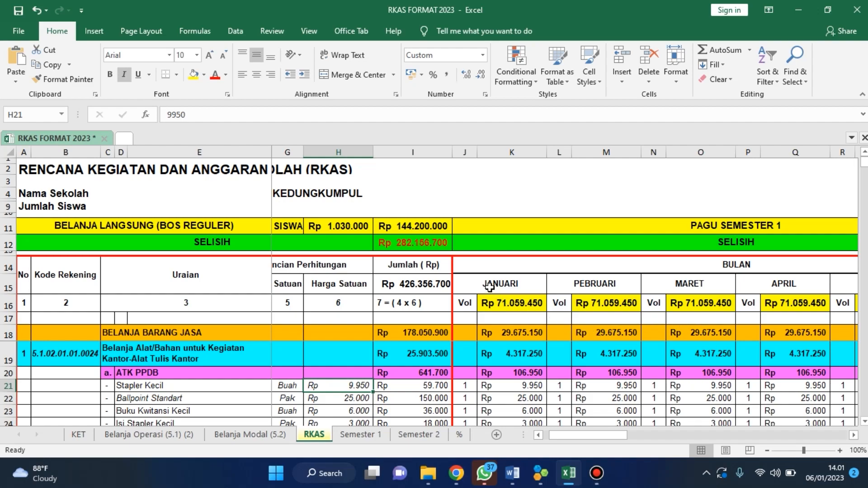
{"action": "left_click_drag", "start_coordinate": [520, 287], "coordinate": [585, 292]}
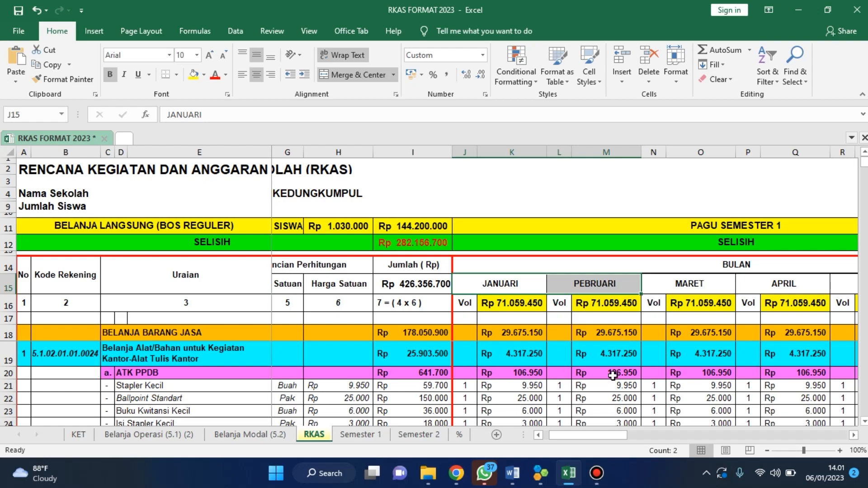
{"action": "left_click_drag", "start_coordinate": [603, 437], "coordinate": [633, 440]}
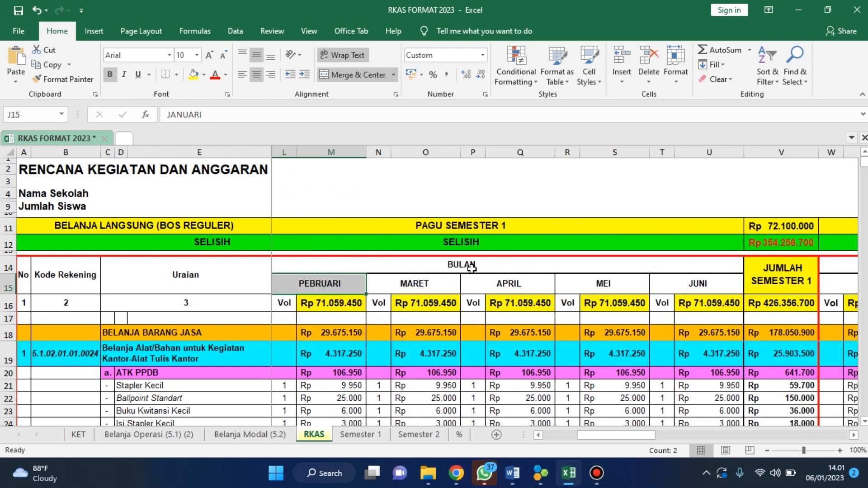
{"action": "left_click", "coordinate": [493, 227]}
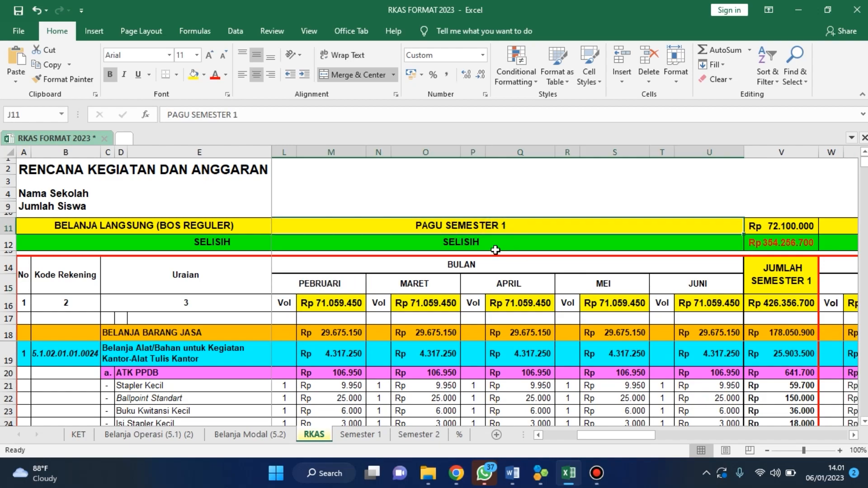
{"action": "left_click", "coordinate": [708, 285]}
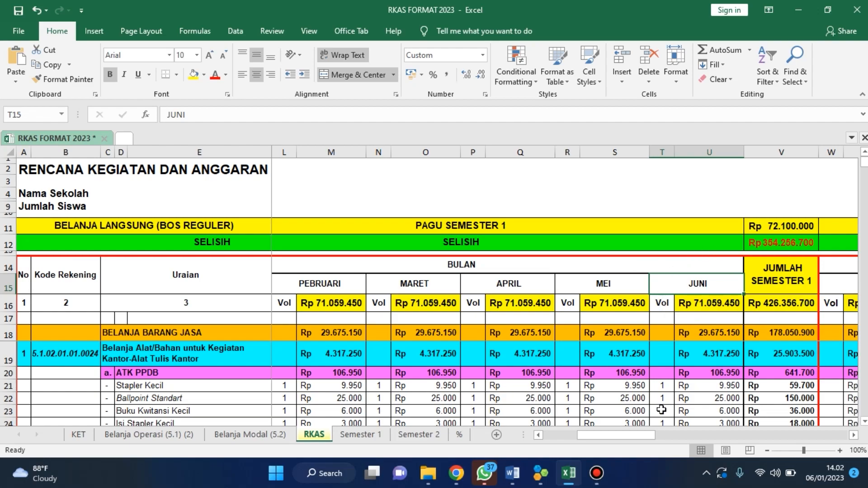
Inspect the Pagu Semester 1 formula in V11 and view the Semester 2 months from Juli to Desember
{"action": "mouse_move", "coordinate": [605, 436]}
{"action": "left_mouse_down"}
{"action": "mouse_move", "coordinate": [594, 439]}
{"action": "mouse_move", "coordinate": [622, 434]}
{"action": "mouse_move", "coordinate": [598, 432]}
{"action": "left_mouse_up"}
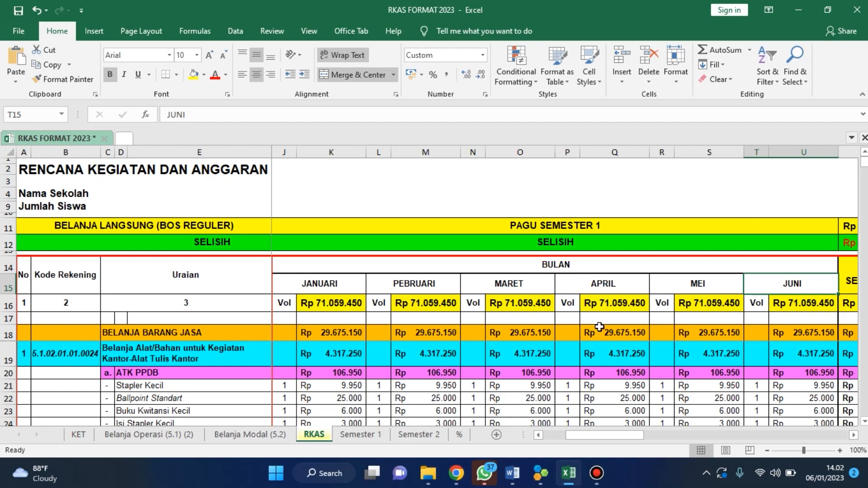
{"action": "left_click_drag", "start_coordinate": [588, 440], "coordinate": [596, 443]}
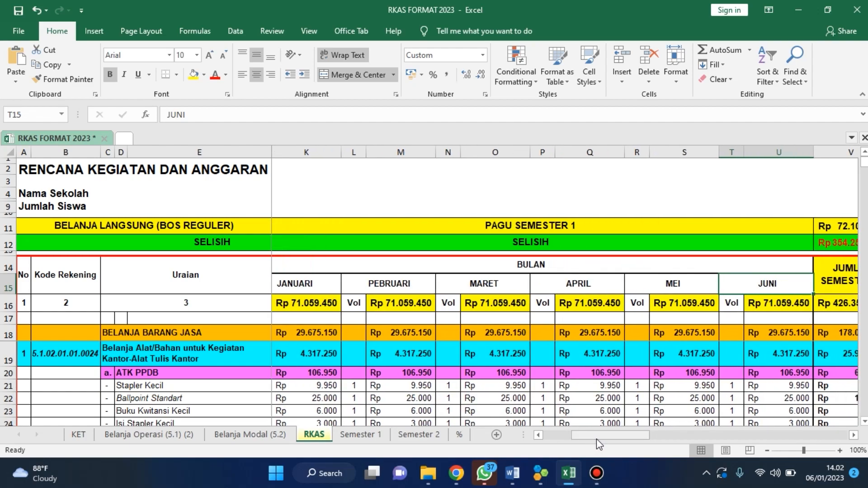
{"action": "left_click_drag", "start_coordinate": [596, 439], "coordinate": [635, 441]}
{"action": "left_click", "coordinate": [482, 225]}
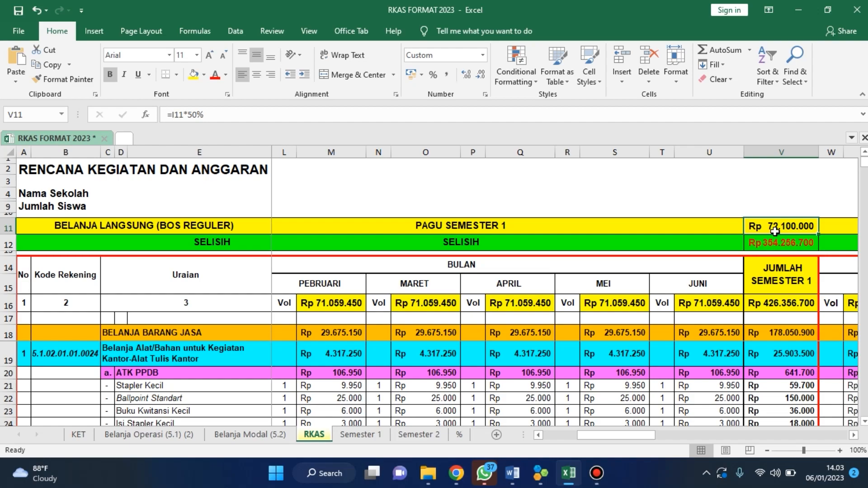
{"action": "left_click_drag", "start_coordinate": [627, 435], "coordinate": [694, 441]}
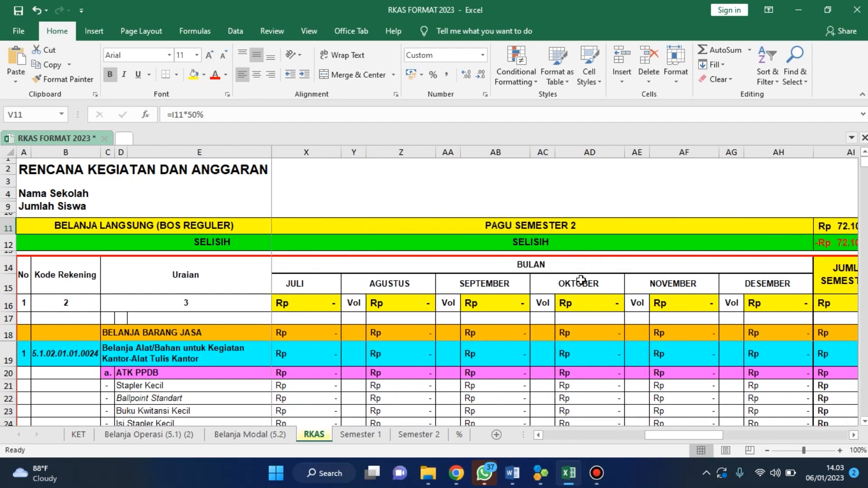
Return to the first months and highlight the Januari, Pebruari and Maret amount columns K, M and O in turn
{"action": "left_click_drag", "start_coordinate": [683, 436], "coordinate": [573, 432]}
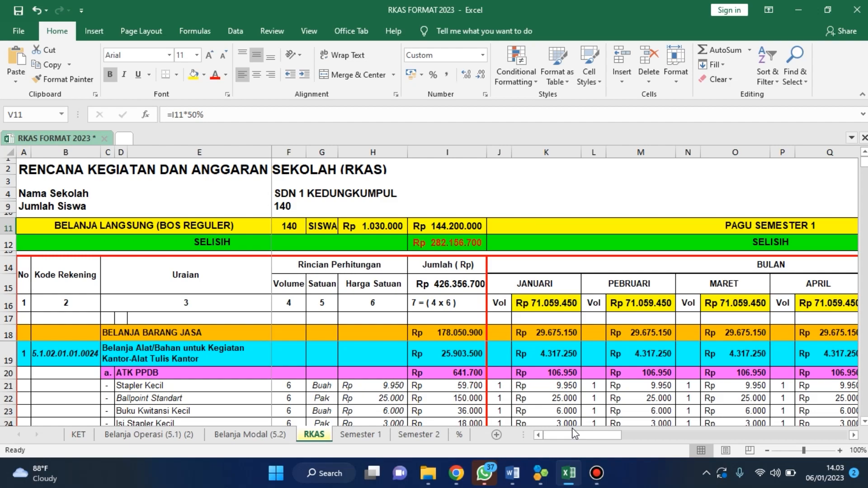
{"action": "left_click", "coordinate": [546, 153]}
{"action": "left_click", "coordinate": [639, 153]}
{"action": "left_click", "coordinate": [718, 152]}
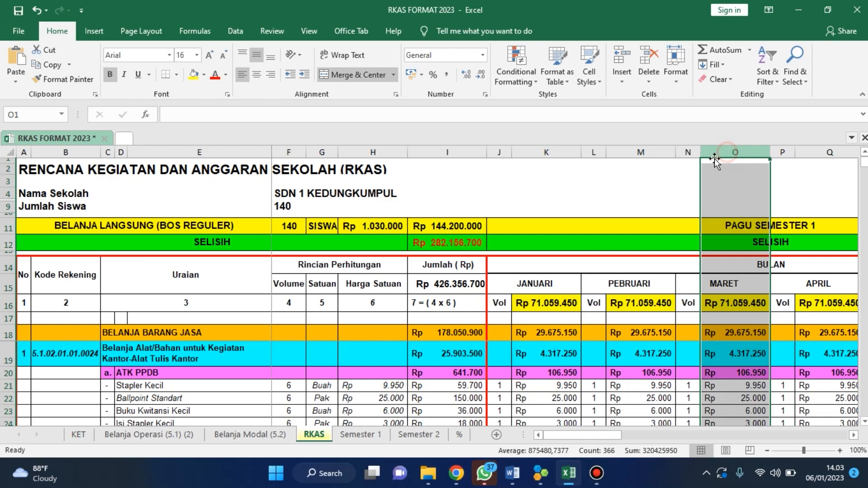
{"action": "left_click", "coordinate": [562, 153]}
{"action": "left_click", "coordinate": [633, 152]}
{"action": "left_click", "coordinate": [718, 152]}
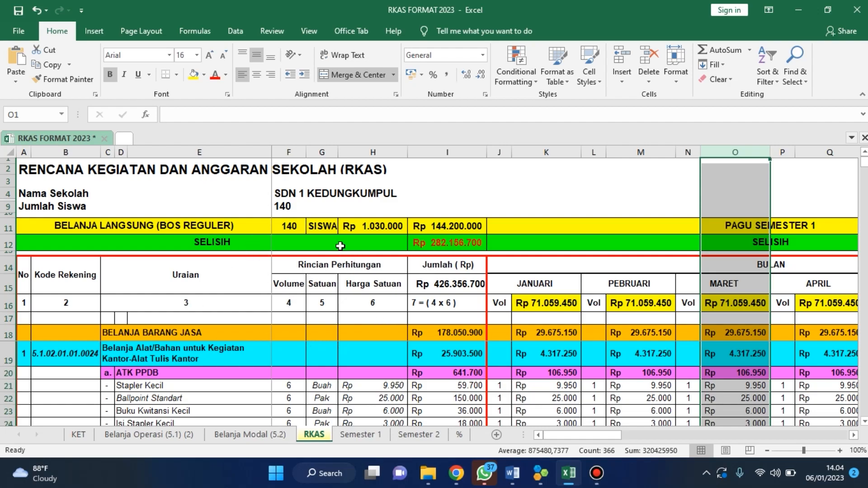
Inspect the overall Selisih formula in I12 and view the Selisih amount for Semester 1
{"action": "left_click", "coordinate": [436, 247]}
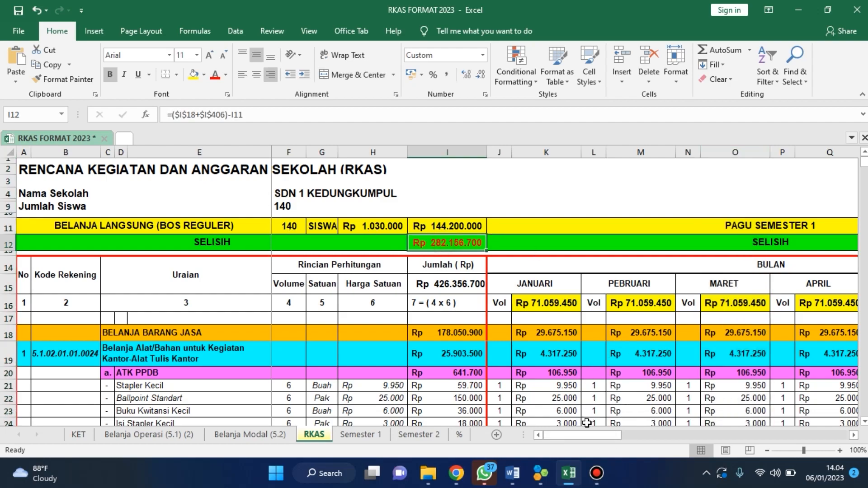
{"action": "left_click_drag", "start_coordinate": [587, 442], "coordinate": [613, 441]}
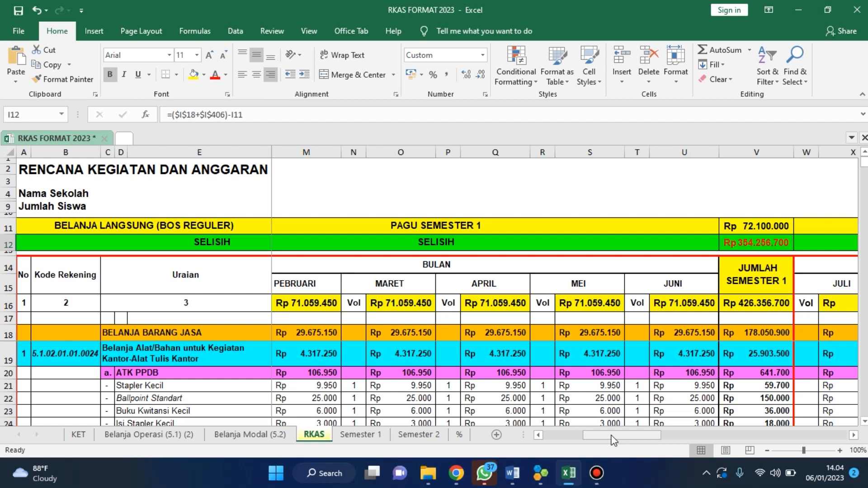
{"action": "left_click_drag", "start_coordinate": [613, 440], "coordinate": [585, 439]}
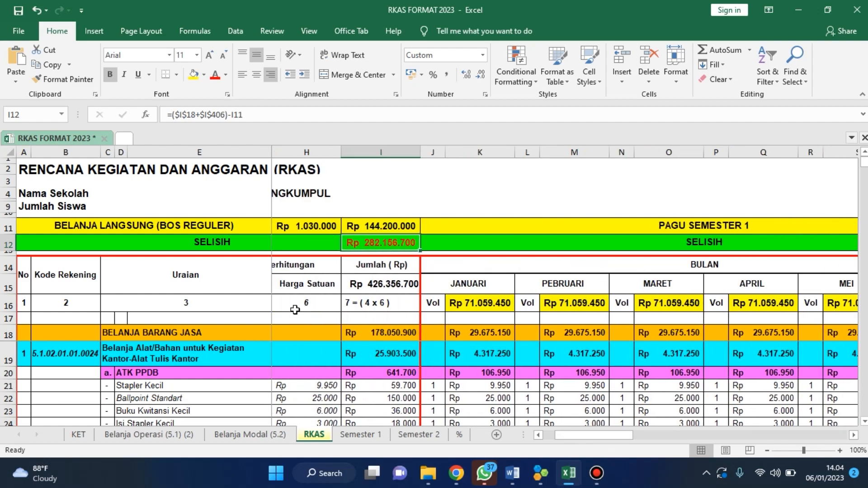
Look through the ATK PPDB items down to Plastik Klip 17 x 11 and inspect its Jumlah formula in I30
{"action": "scroll", "coordinate": [285, 327], "scroll_direction": "down", "scroll_amount": 3}
{"action": "scroll", "coordinate": [285, 333], "scroll_direction": "up", "scroll_amount": 3}
{"action": "scroll", "coordinate": [248, 383], "scroll_direction": "down", "scroll_amount": 1}
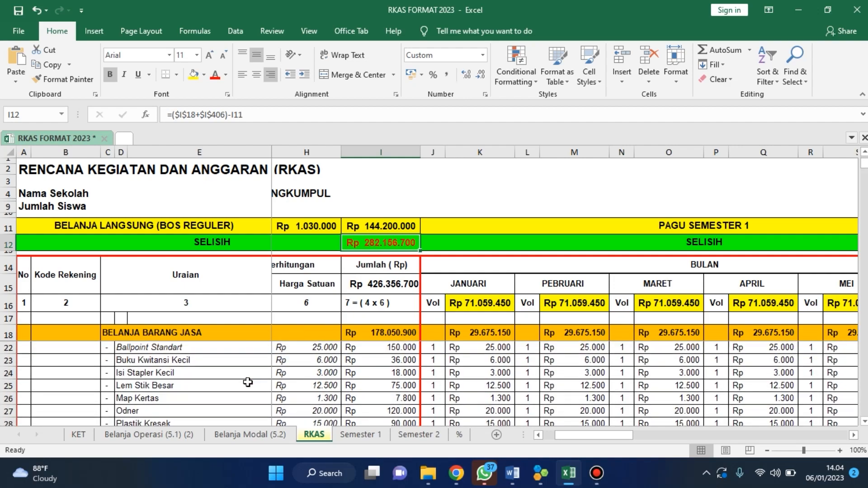
{"action": "scroll", "coordinate": [287, 362], "scroll_direction": "down", "scroll_amount": 1}
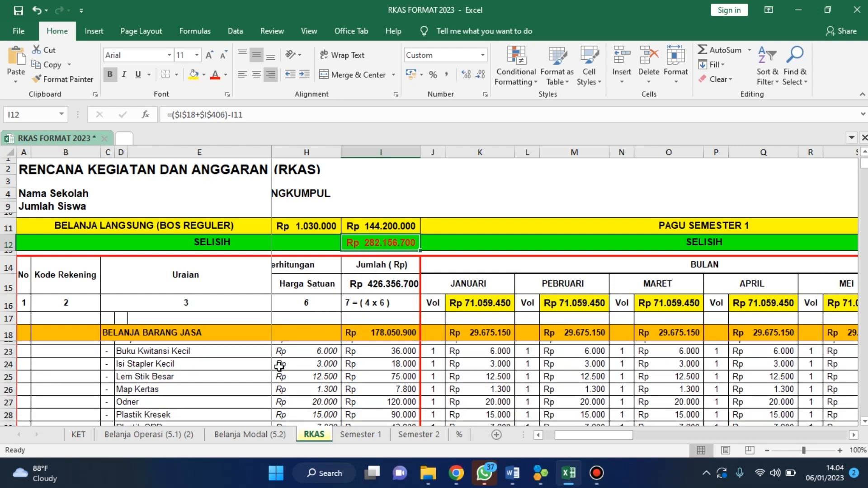
{"action": "scroll", "coordinate": [281, 363], "scroll_direction": "down", "scroll_amount": 1}
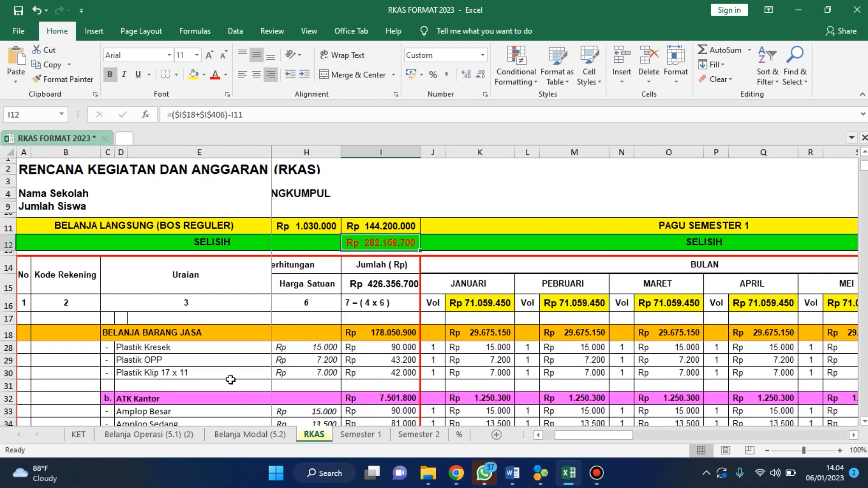
{"action": "left_click", "coordinate": [374, 372]}
{"action": "scroll", "coordinate": [389, 378], "scroll_direction": "up", "scroll_amount": 3}
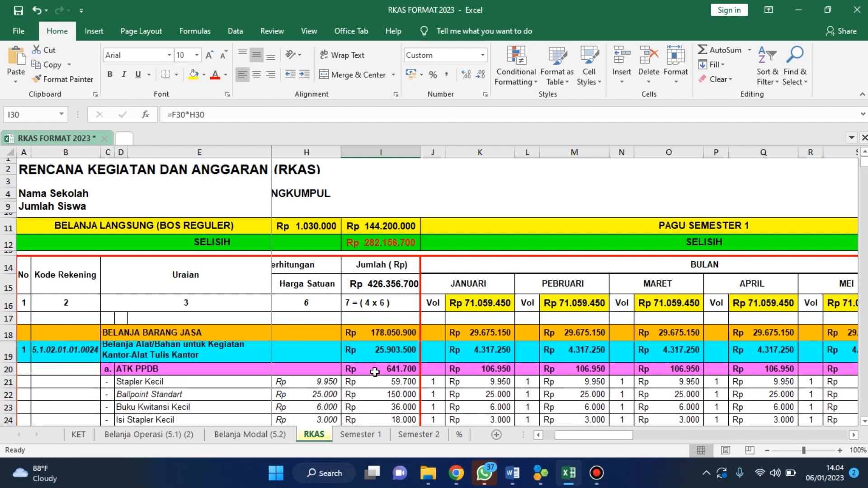
Examine the cell range summed by the ATK PPDB total formula in I20, leaving the formula unedited
{"action": "left_click", "coordinate": [382, 374]}
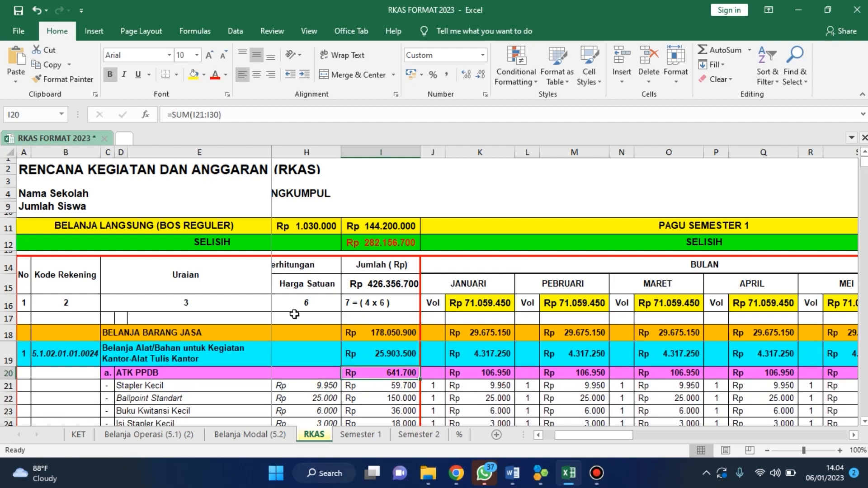
{"action": "left_click", "coordinate": [270, 117]}
{"action": "scroll", "coordinate": [441, 389], "scroll_direction": "down", "scroll_amount": 2}
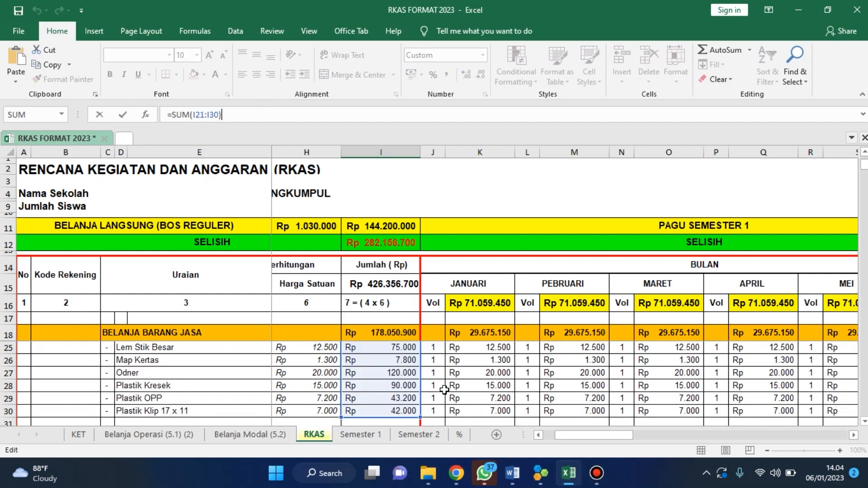
{"action": "scroll", "coordinate": [379, 421], "scroll_direction": "down", "scroll_amount": 1}
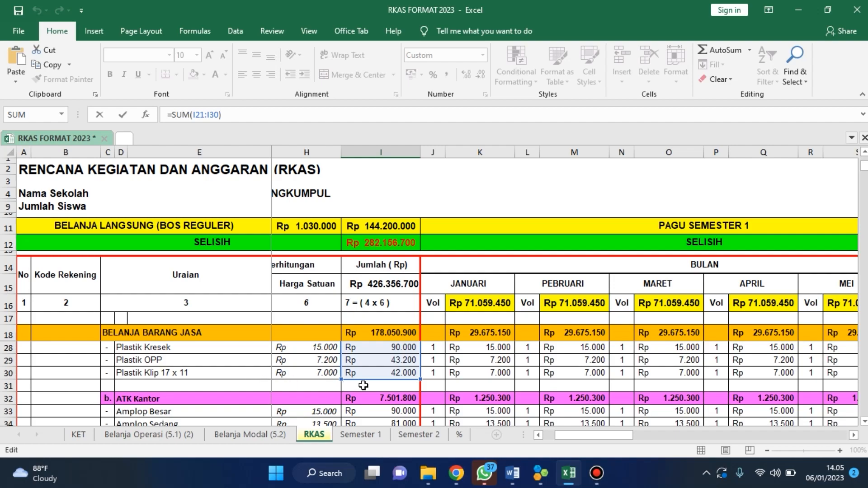
{"action": "key", "text": "Escape"}
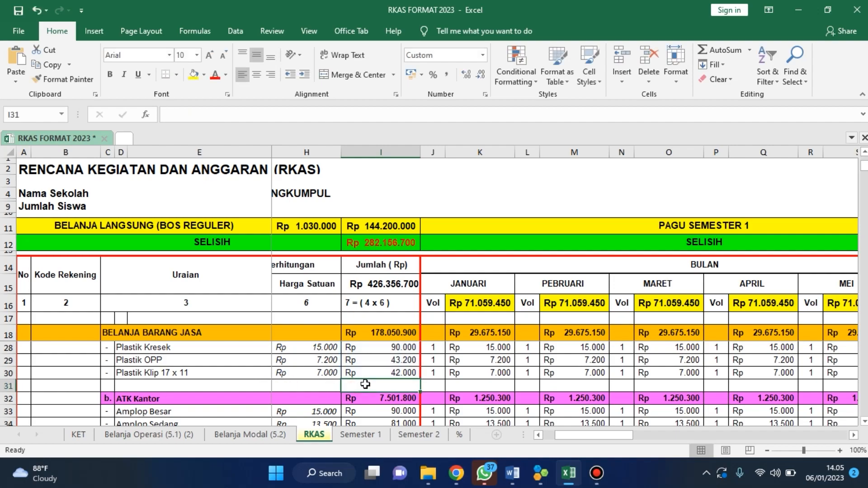
Examine the blank row 31 between the ATK PPDB items and ATK Kantor
{"action": "left_click", "coordinate": [118, 386]}
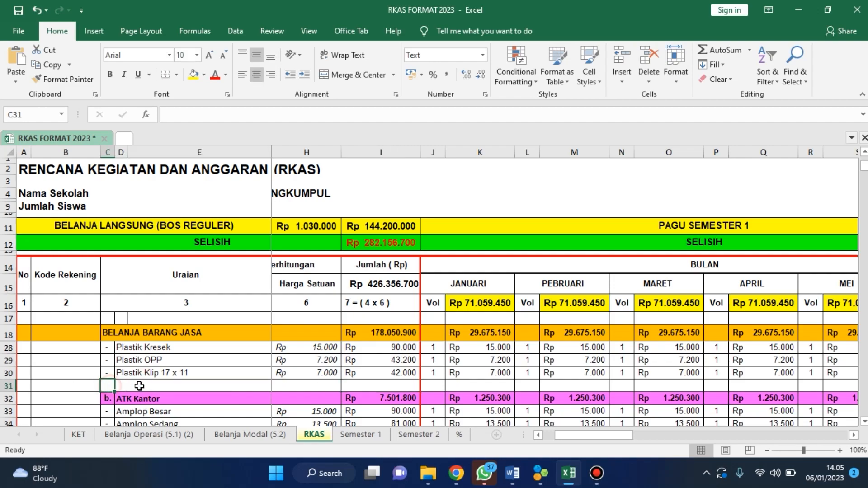
{"action": "left_click", "coordinate": [300, 387]}
{"action": "left_click", "coordinate": [342, 387]}
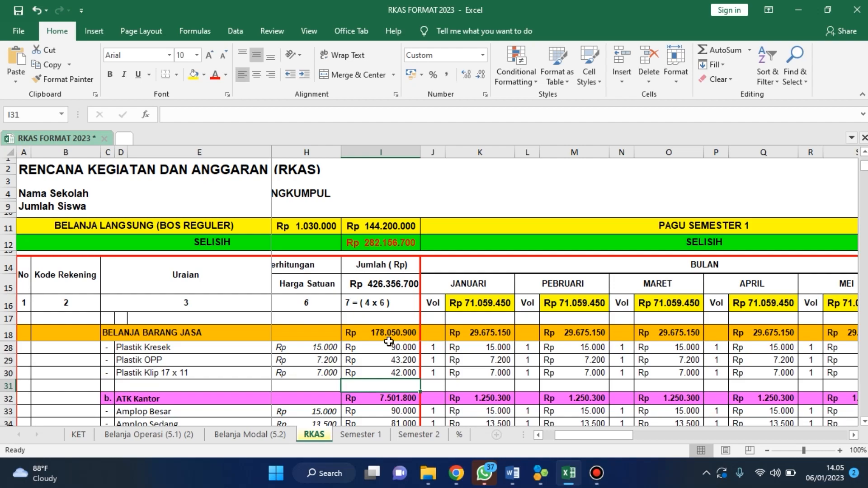
Examine the cell range summed by the ATK PPDB total in I20, down to Plastik Klip 17 x 11
{"action": "scroll", "coordinate": [388, 374], "scroll_direction": "up", "scroll_amount": 3}
{"action": "left_click", "coordinate": [390, 373]}
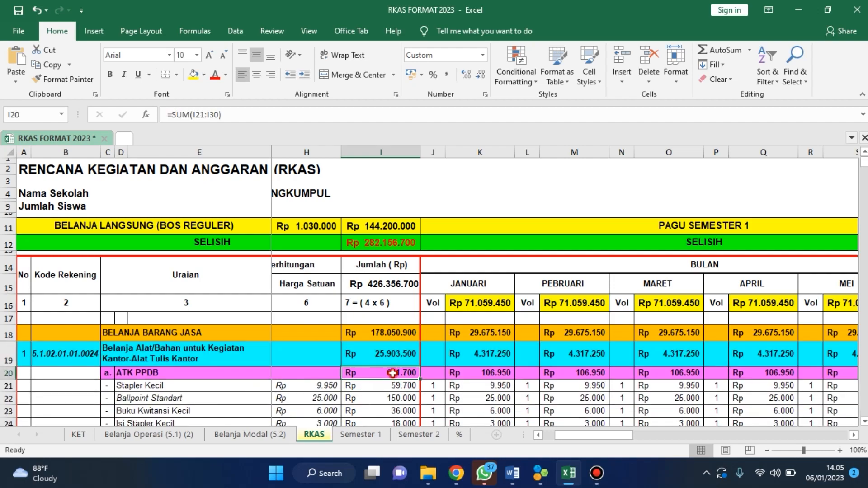
{"action": "left_click", "coordinate": [302, 115]}
{"action": "scroll", "coordinate": [497, 357], "scroll_direction": "down", "scroll_amount": 3}
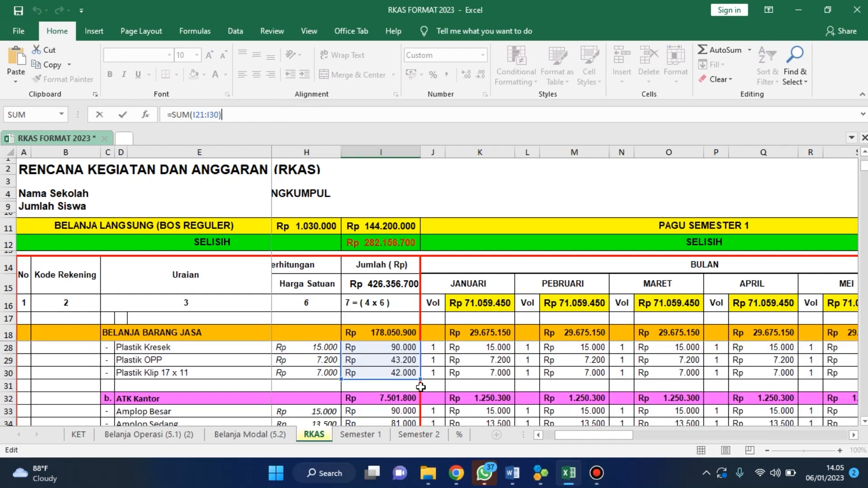
{"action": "left_click", "coordinate": [398, 384]}
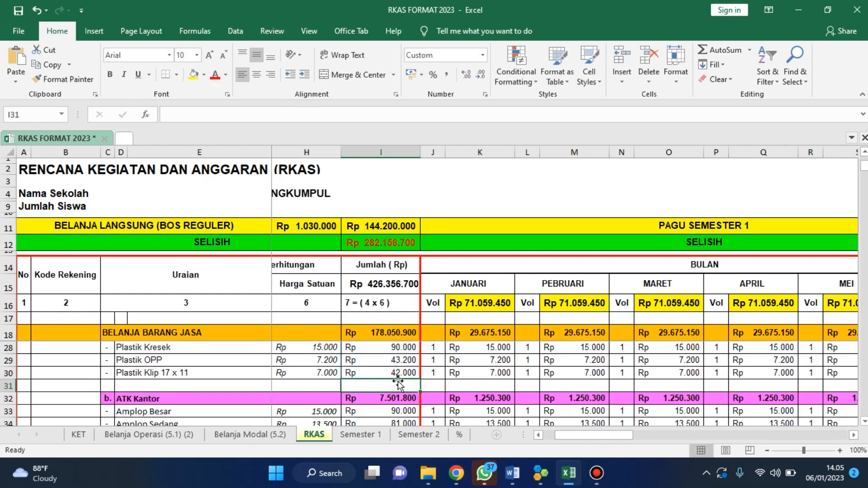
Locate blank row 31 and the last item, Plastik Klip 17 x 11, and read the notes on adding rows in the KET sheet
{"action": "left_click", "coordinate": [136, 383]}
{"action": "left_click", "coordinate": [125, 385]}
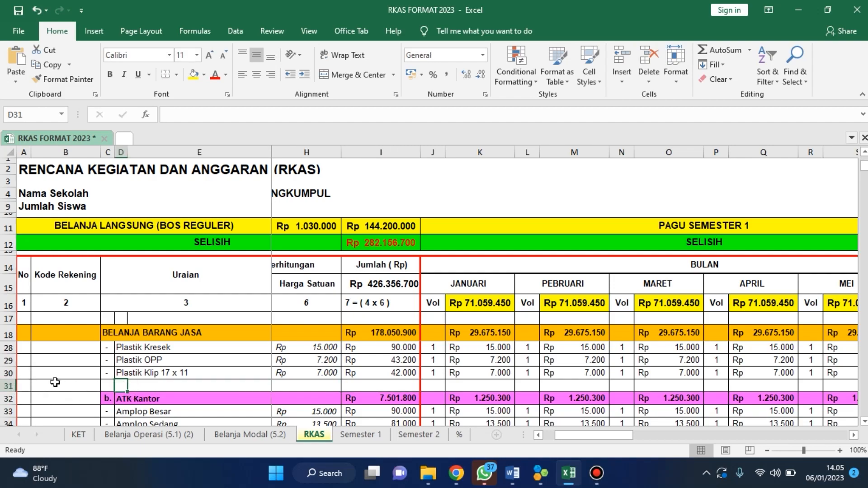
{"action": "left_click_drag", "start_coordinate": [107, 374], "coordinate": [149, 373]}
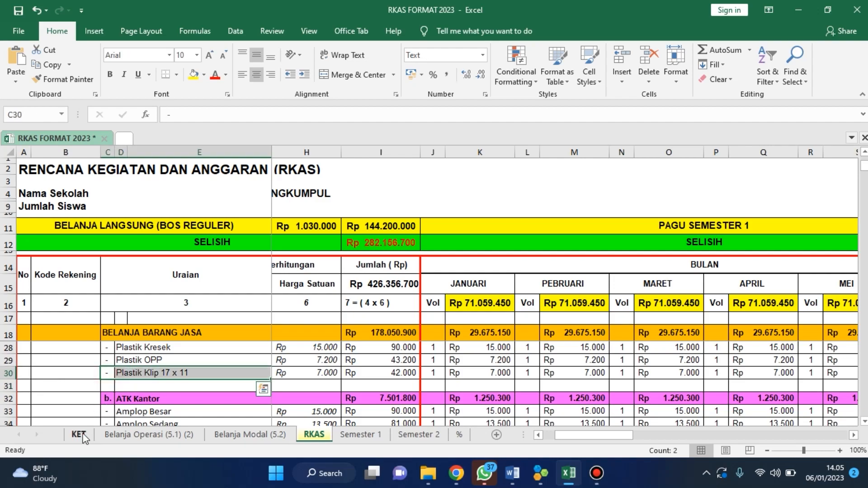
{"action": "left_click", "coordinate": [79, 435]}
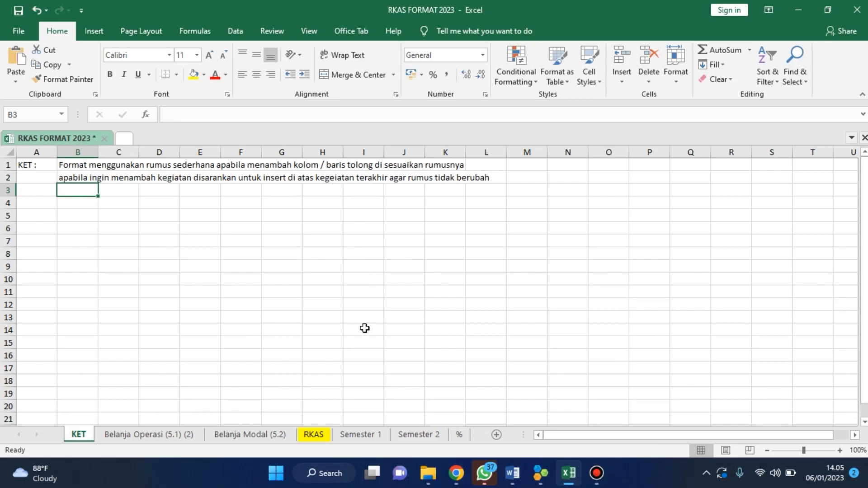
{"action": "left_click", "coordinate": [314, 435]}
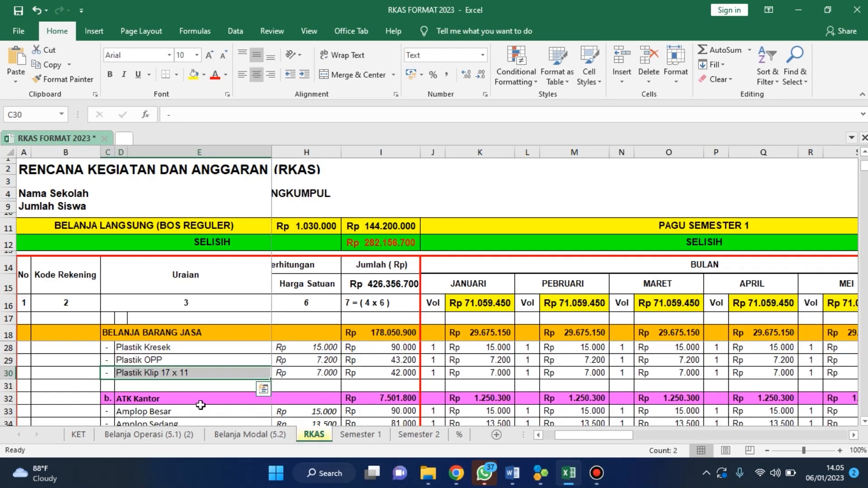
Insert a blank row above the Plastik Klip 17 x 11 item in the RKAS sheet
{"action": "left_click", "coordinate": [3, 373]}
{"action": "right_click", "coordinate": [4, 372]}
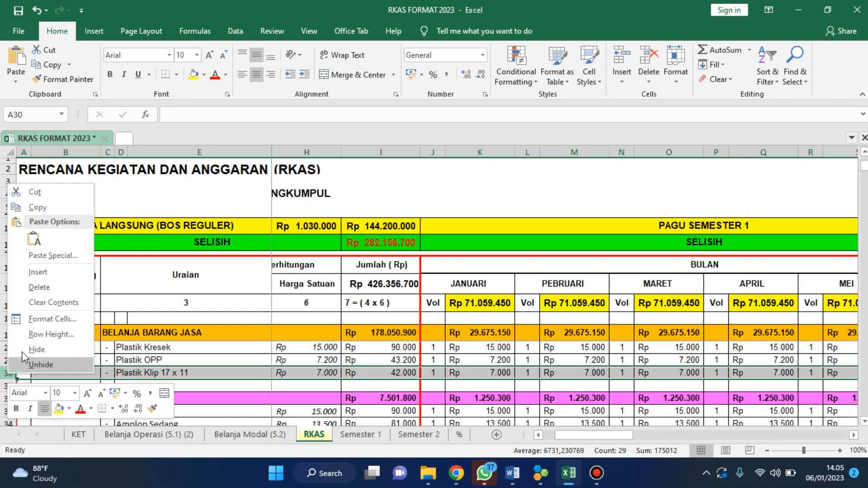
{"action": "left_click", "coordinate": [49, 274]}
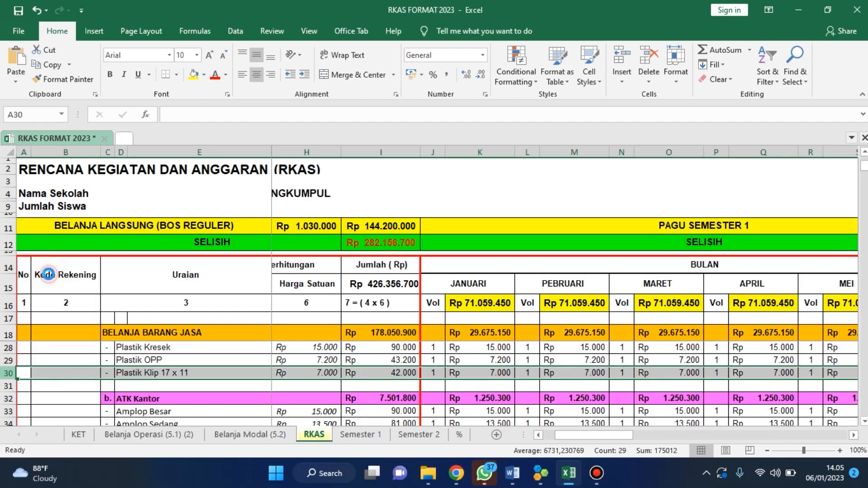
{"action": "left_click", "coordinate": [122, 373]}
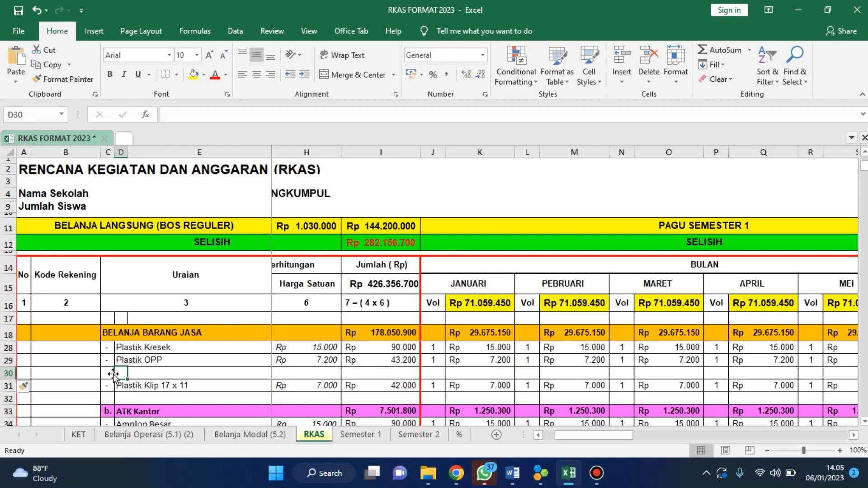
Check whether the ATK PPDB total formula in I20 covers the inserted row 30, leaving the formula unedited
{"action": "scroll", "coordinate": [344, 373], "scroll_direction": "up", "scroll_amount": 3}
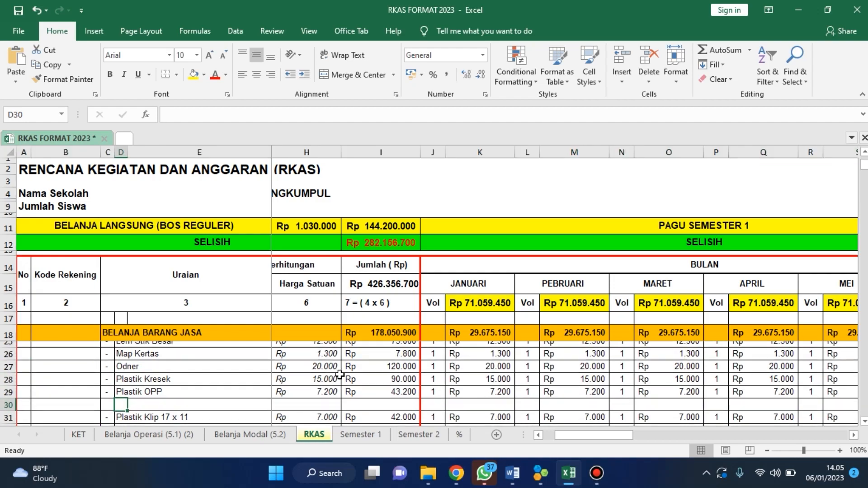
{"action": "double_click", "coordinate": [373, 370]}
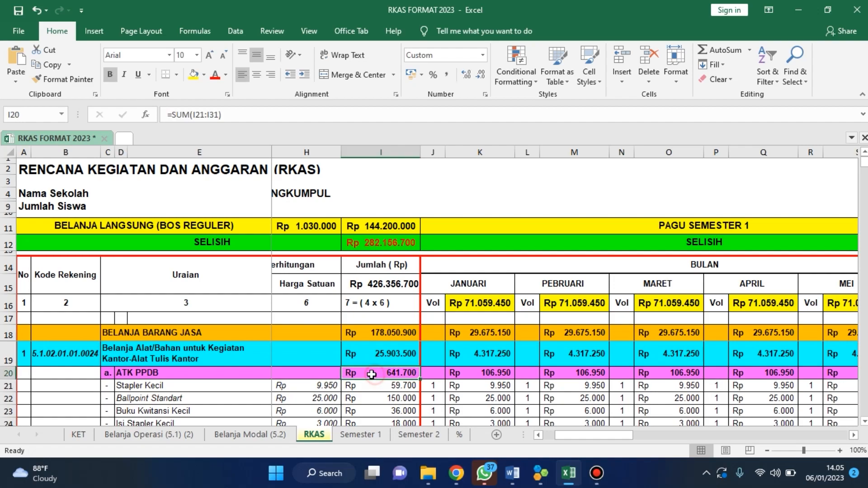
{"action": "scroll", "coordinate": [543, 355], "scroll_direction": "down", "scroll_amount": 1}
{"action": "scroll", "coordinate": [520, 371], "scroll_direction": "down", "scroll_amount": 3}
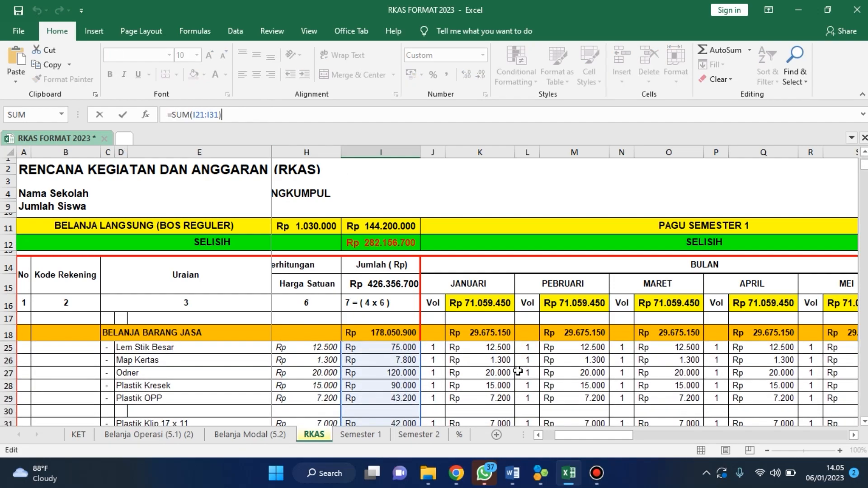
{"action": "scroll", "coordinate": [413, 400], "scroll_direction": "up", "scroll_amount": 1}
{"action": "scroll", "coordinate": [413, 399], "scroll_direction": "up", "scroll_amount": 1}
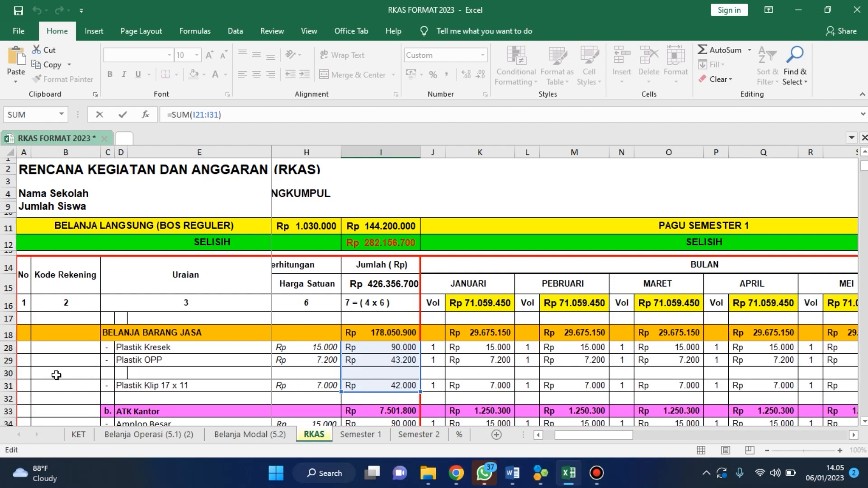
{"action": "left_click", "coordinate": [238, 374]}
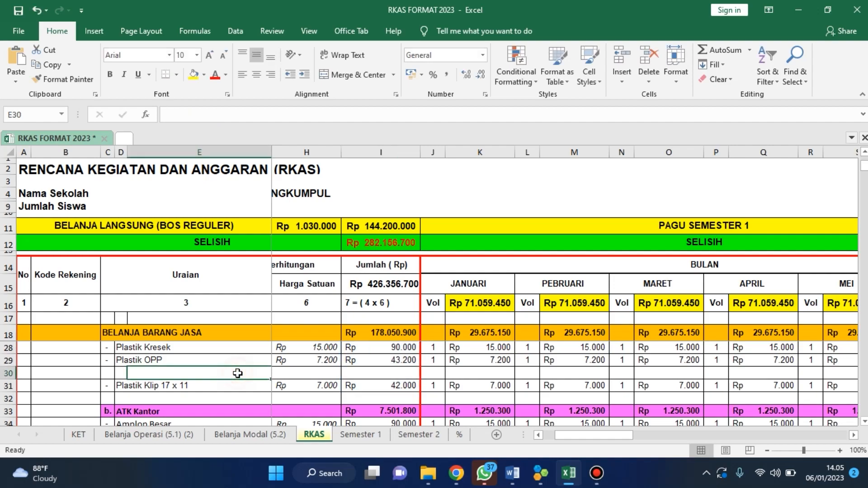
Undo the last action and look through the ATK PPDB items from Stapler Kecil to Plastik OPP
{"action": "key", "text": "ctrl+z"}
{"action": "scroll", "coordinate": [246, 382], "scroll_direction": "up", "scroll_amount": 1}
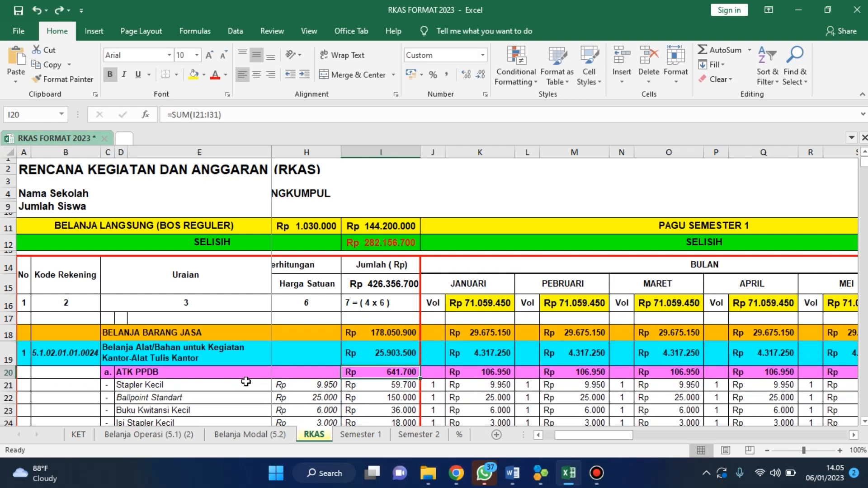
{"action": "scroll", "coordinate": [244, 386], "scroll_direction": "down", "scroll_amount": 2}
{"action": "scroll", "coordinate": [160, 376], "scroll_direction": "up", "scroll_amount": 2}
{"action": "scroll", "coordinate": [139, 379], "scroll_direction": "down", "scroll_amount": 1}
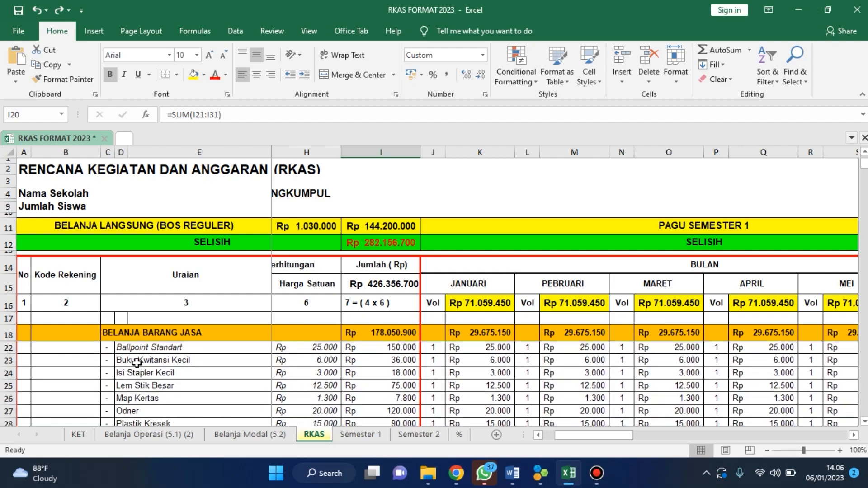
{"action": "scroll", "coordinate": [136, 362], "scroll_direction": "up", "scroll_amount": 1}
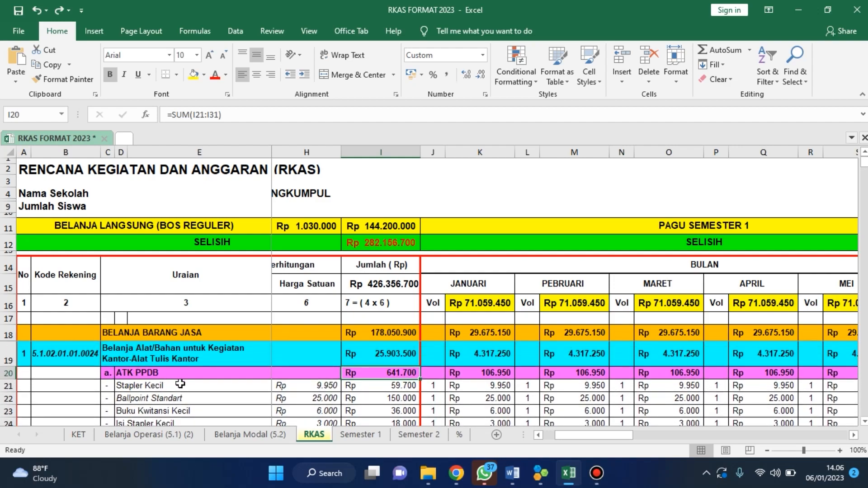
{"action": "scroll", "coordinate": [176, 382], "scroll_direction": "down", "scroll_amount": 1}
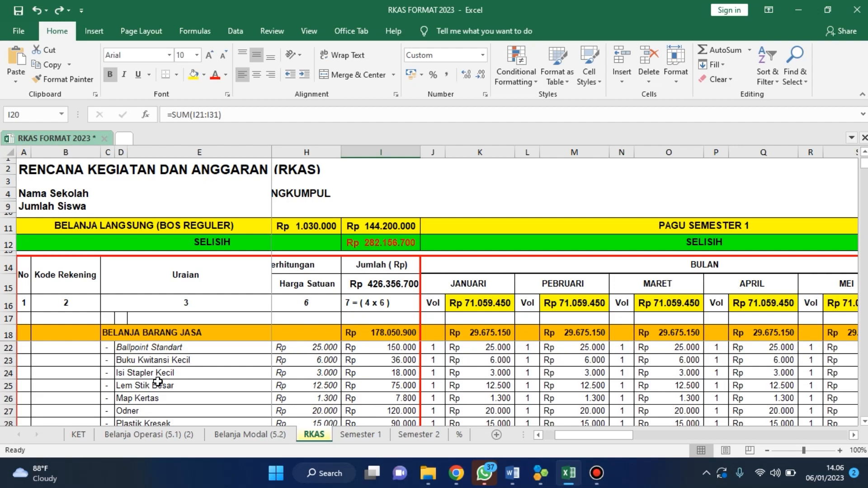
{"action": "scroll", "coordinate": [157, 382], "scroll_direction": "down", "scroll_amount": 1}
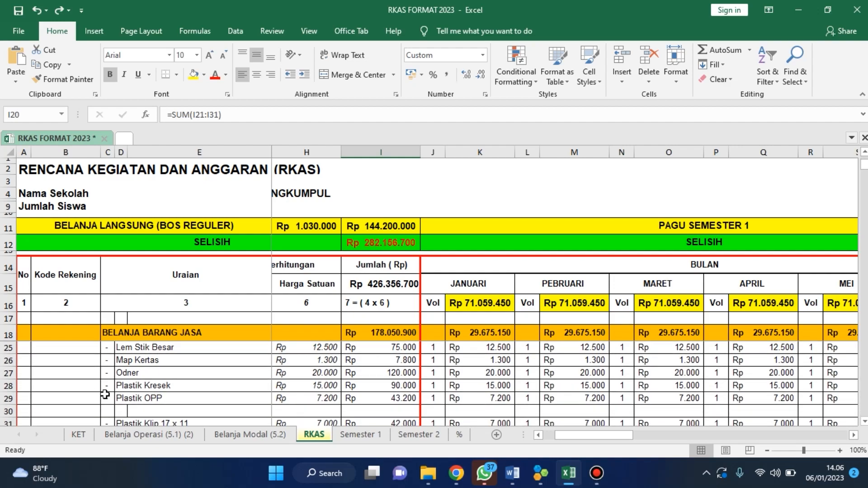
Delete rows 27 to 29 containing the Odner, Plastik Kresek and Plastik OPP items
{"action": "left_click_drag", "start_coordinate": [6, 371], "coordinate": [6, 383]}
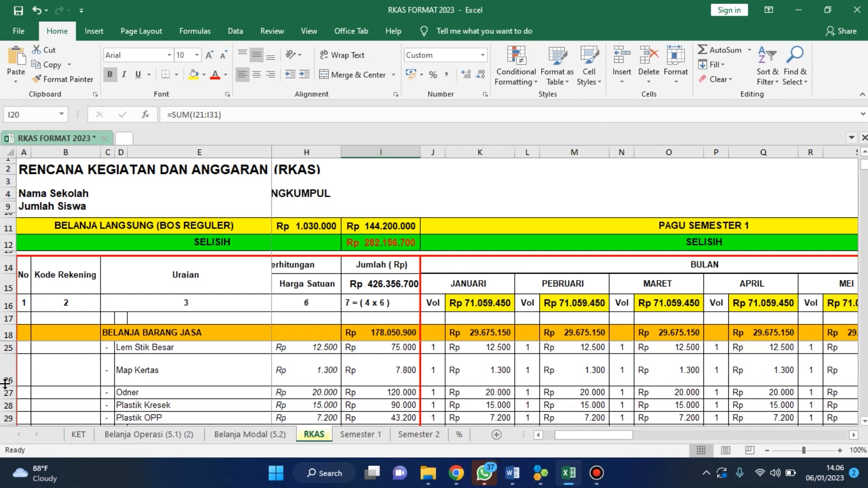
{"action": "key", "text": "ctrl+z"}
{"action": "scroll", "coordinate": [20, 377], "scroll_direction": "down", "scroll_amount": 2}
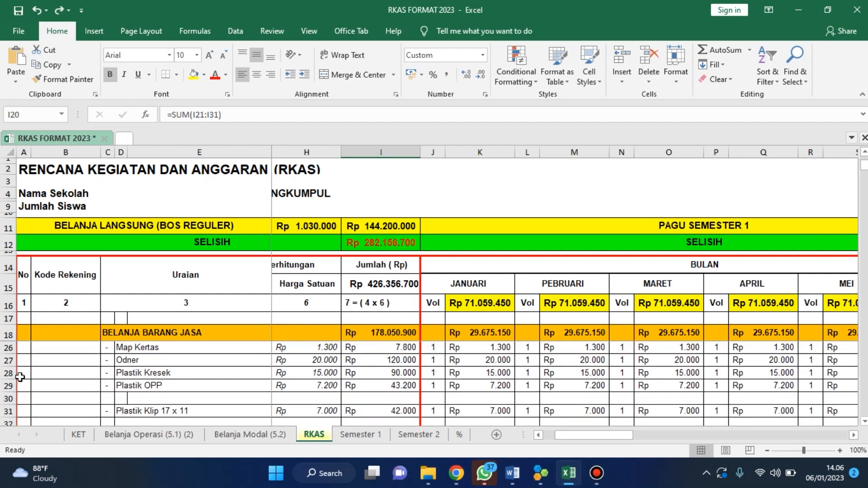
{"action": "left_click_drag", "start_coordinate": [7, 360], "coordinate": [7, 383]}
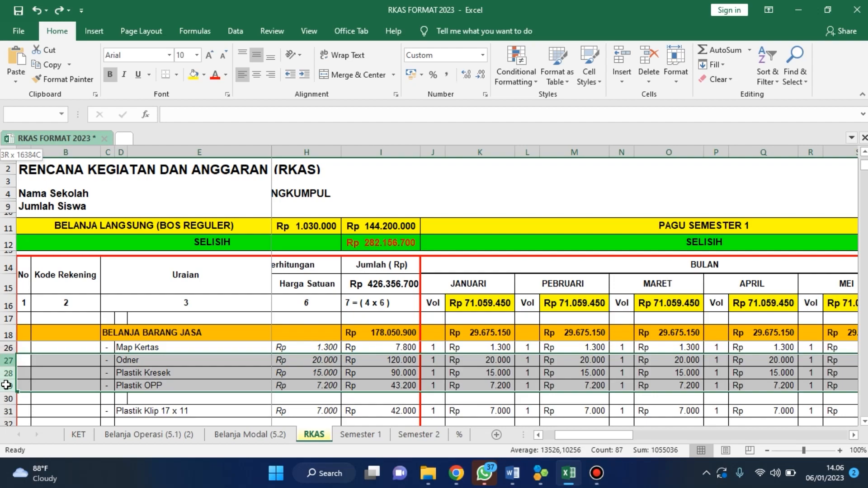
{"action": "right_click", "coordinate": [7, 382]}
{"action": "left_click", "coordinate": [41, 289]}
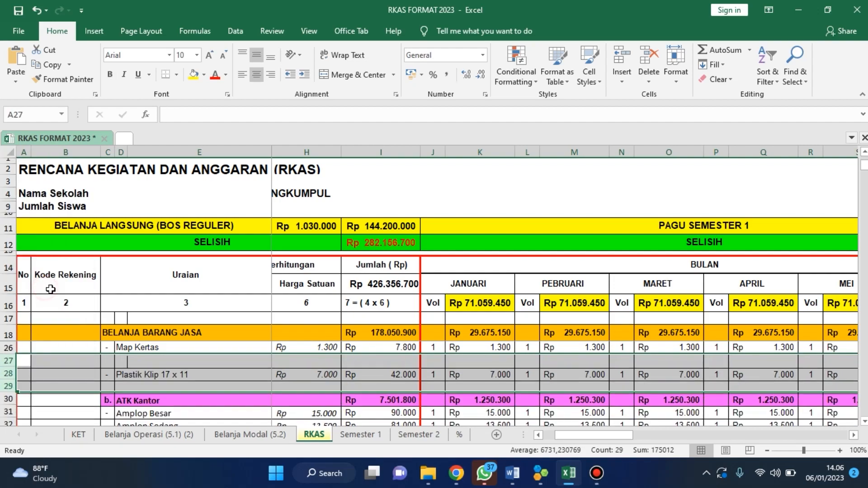
Inspect how the ATK PPDB total formula in I20 adjusts its summed range after the row deletion
{"action": "scroll", "coordinate": [236, 365], "scroll_direction": "up", "scroll_amount": 2}
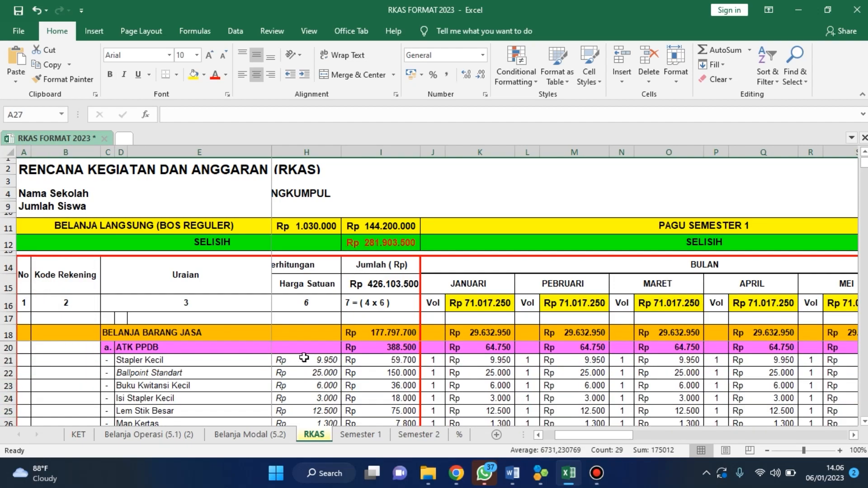
{"action": "left_click", "coordinate": [383, 348]}
{"action": "left_click", "coordinate": [321, 116]}
{"action": "scroll", "coordinate": [423, 369], "scroll_direction": "down", "scroll_amount": 3}
{"action": "scroll", "coordinate": [423, 369], "scroll_direction": "up", "scroll_amount": 1}
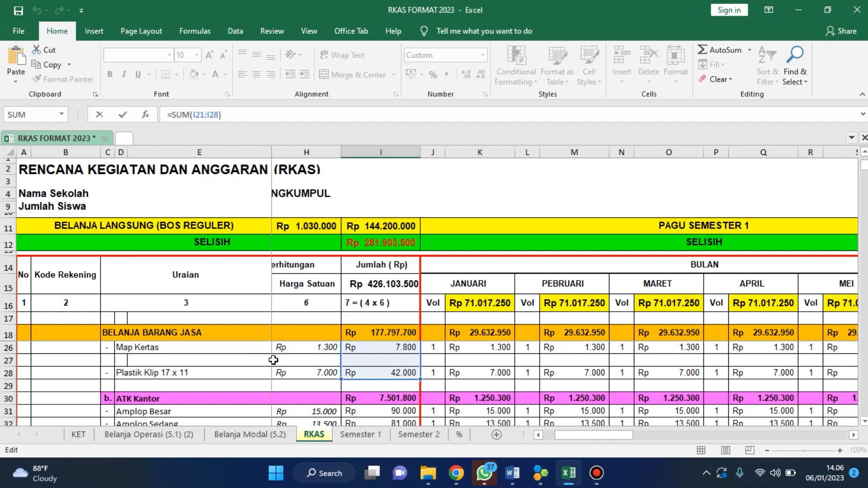
{"action": "left_click", "coordinate": [307, 365]}
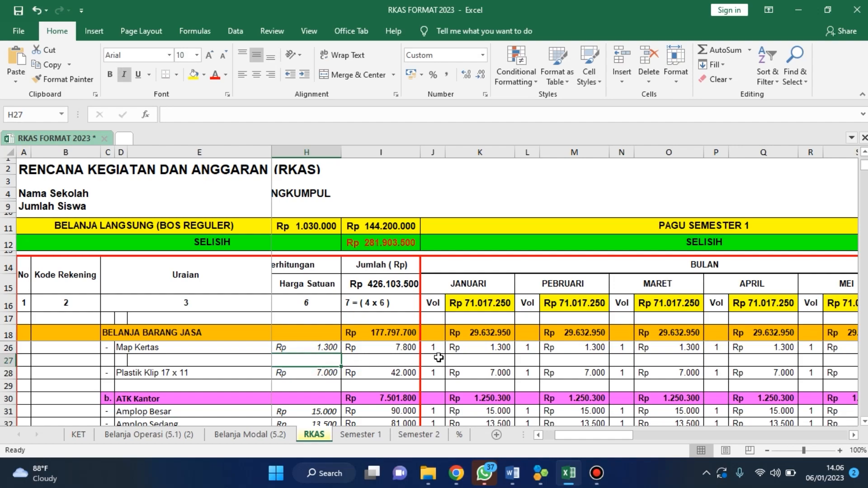
View the Volume, Satuan and Harga Satuan columns for the ATK PPDB and ATK Kantor items
{"action": "mouse_move", "coordinate": [575, 441]}
{"action": "left_mouse_down"}
{"action": "mouse_move", "coordinate": [671, 442]}
{"action": "mouse_move", "coordinate": [560, 438]}
{"action": "left_mouse_up"}
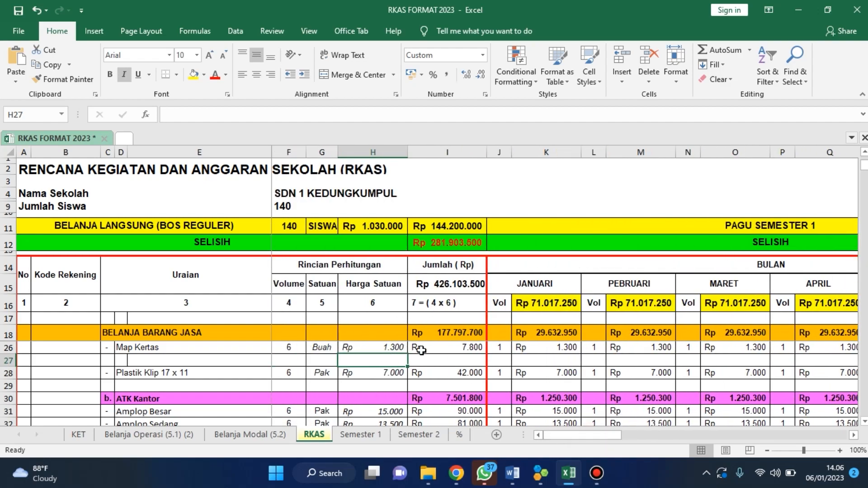
{"action": "scroll", "coordinate": [204, 357], "scroll_direction": "up", "scroll_amount": 3}
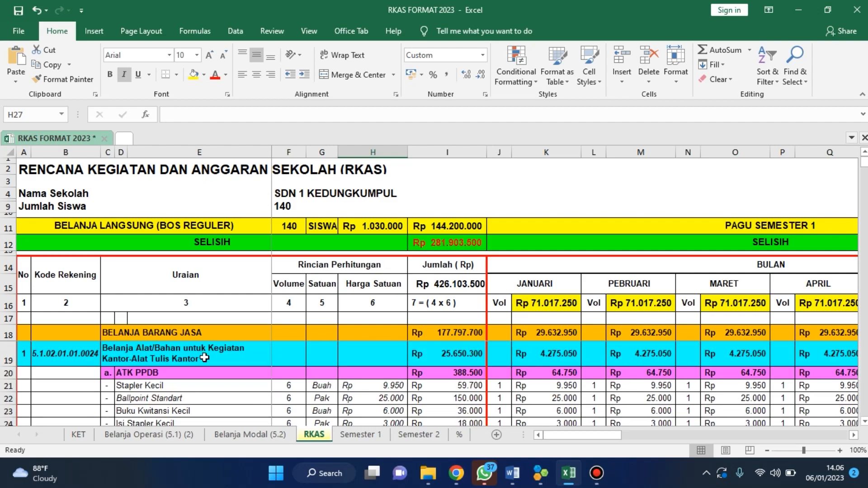
{"action": "scroll", "coordinate": [347, 360], "scroll_direction": "down", "scroll_amount": 5}
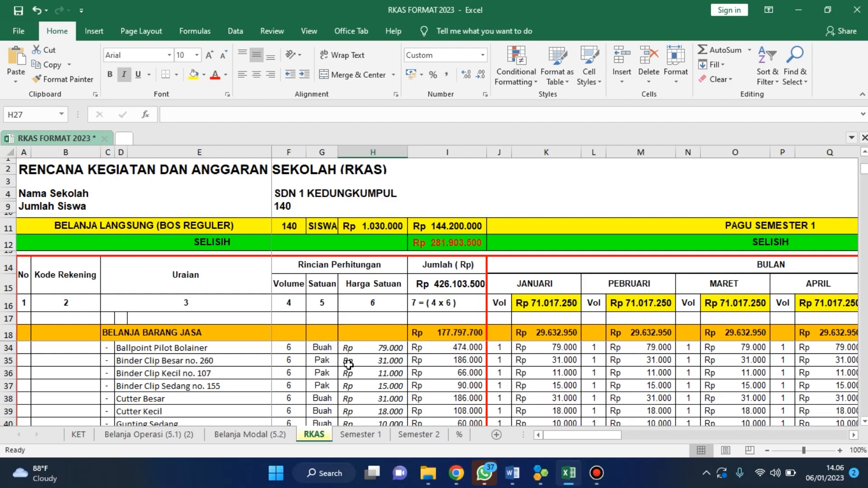
{"action": "scroll", "coordinate": [348, 364], "scroll_direction": "up", "scroll_amount": 5}
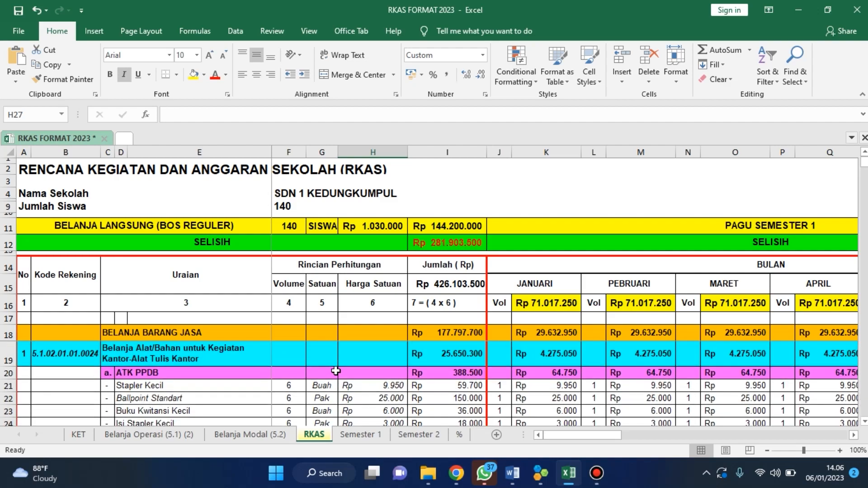
Examine the Stapler Kecil and Ballpoint Standart items in relation to the Januari amounts in column K
{"action": "left_click", "coordinate": [133, 387]}
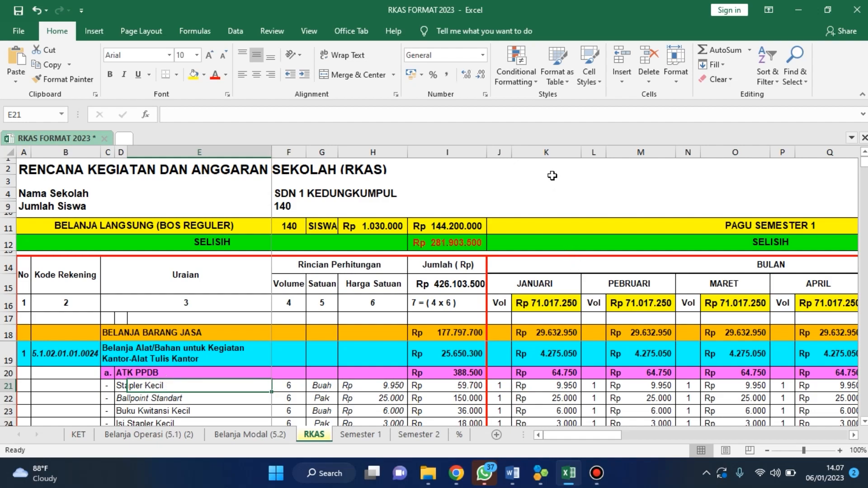
{"action": "left_click", "coordinate": [547, 153]}
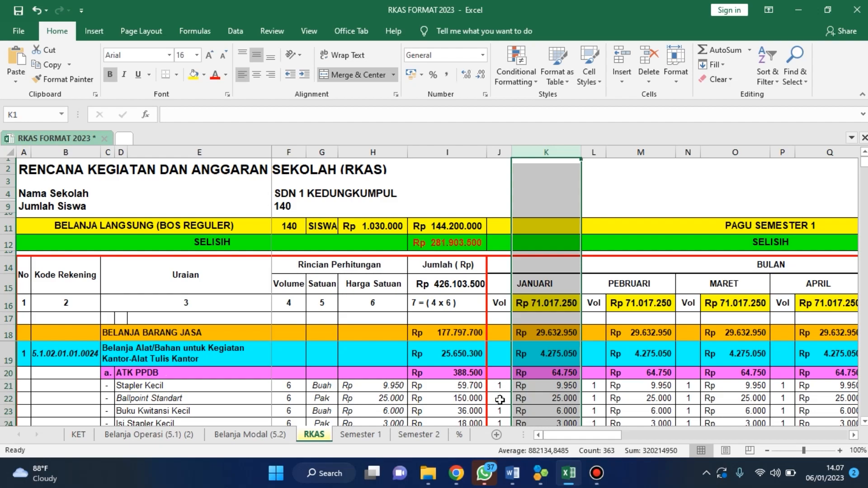
{"action": "left_click", "coordinate": [220, 390]}
{"action": "left_click", "coordinate": [227, 400]}
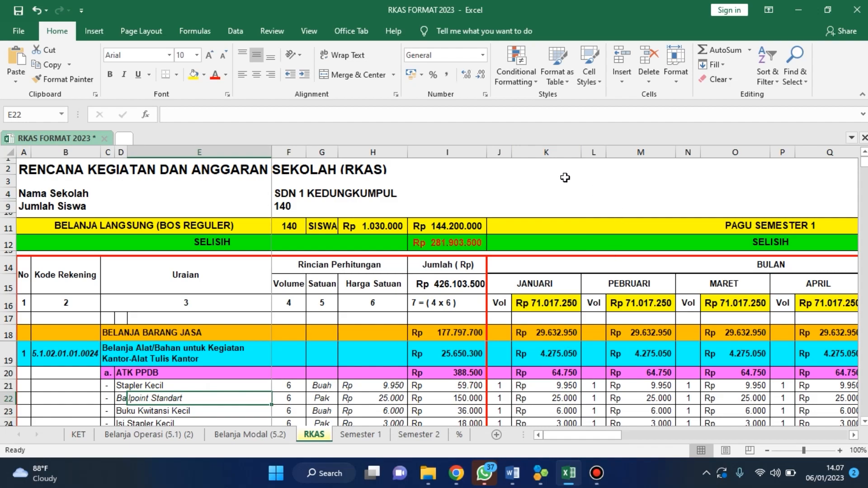
{"action": "left_click", "coordinate": [563, 153]}
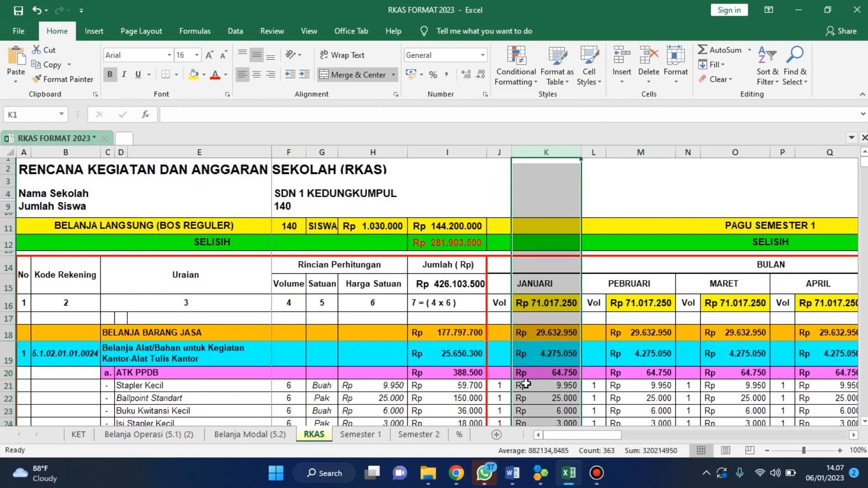
Examine the expenditure categories in column C and their budget percentages in column E of the % sheet
{"action": "left_click", "coordinate": [462, 434]}
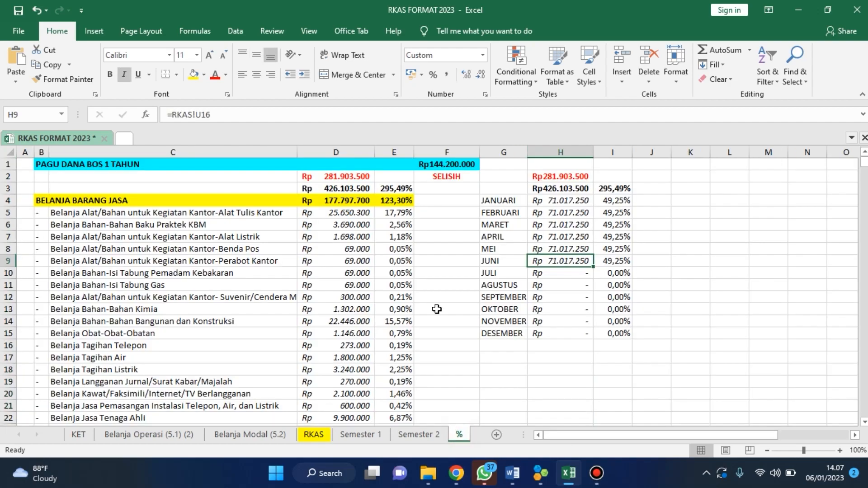
{"action": "left_click", "coordinate": [422, 277]}
{"action": "left_click", "coordinate": [249, 248]}
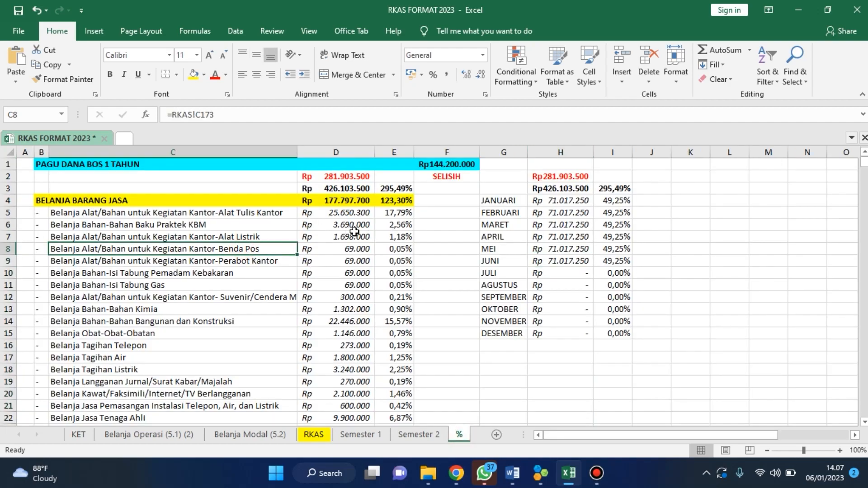
{"action": "left_click_drag", "start_coordinate": [189, 225], "coordinate": [213, 283]}
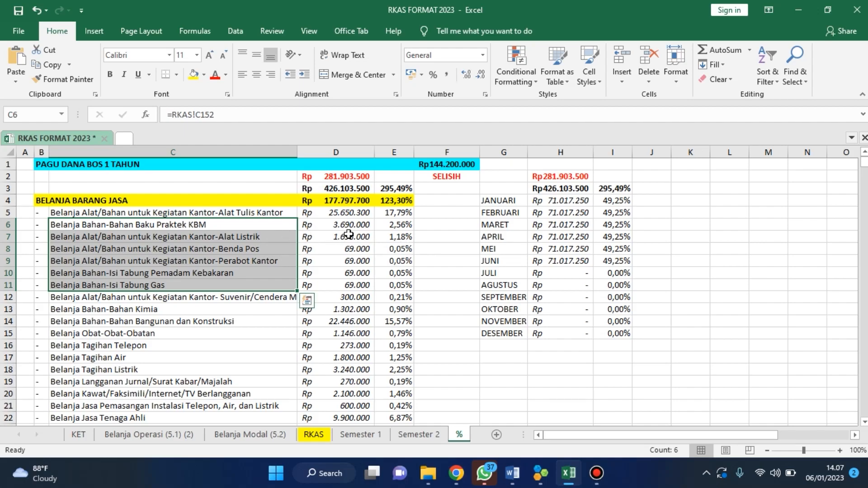
{"action": "left_click_drag", "start_coordinate": [395, 238], "coordinate": [402, 348]}
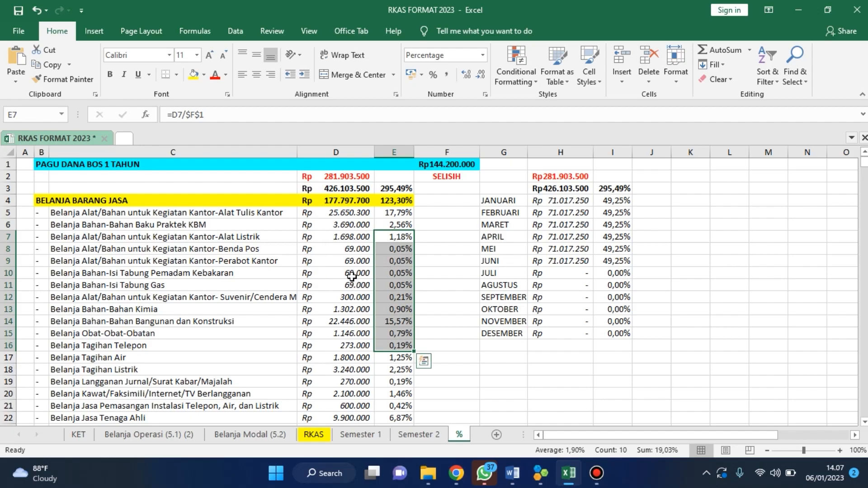
Compare the expenditure recap columns on the Semester 1 and Semester 2 sheets, and return to the RKAS sheet
{"action": "left_click", "coordinate": [366, 435]}
{"action": "left_click", "coordinate": [393, 346]}
{"action": "left_click_drag", "start_coordinate": [641, 435], "coordinate": [551, 438]}
{"action": "left_click", "coordinate": [420, 434]}
{"action": "left_click", "coordinate": [360, 434]}
{"action": "scroll", "coordinate": [561, 421], "scroll_direction": "right", "scroll_amount": 3}
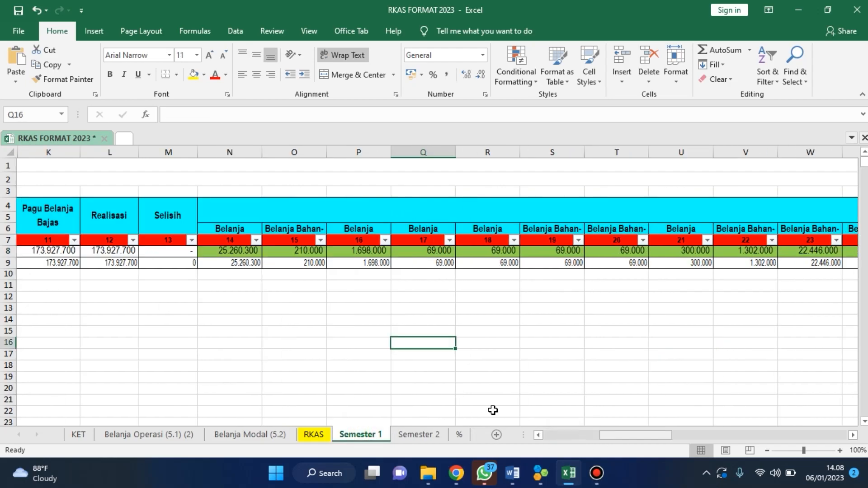
{"action": "left_click", "coordinate": [415, 434]}
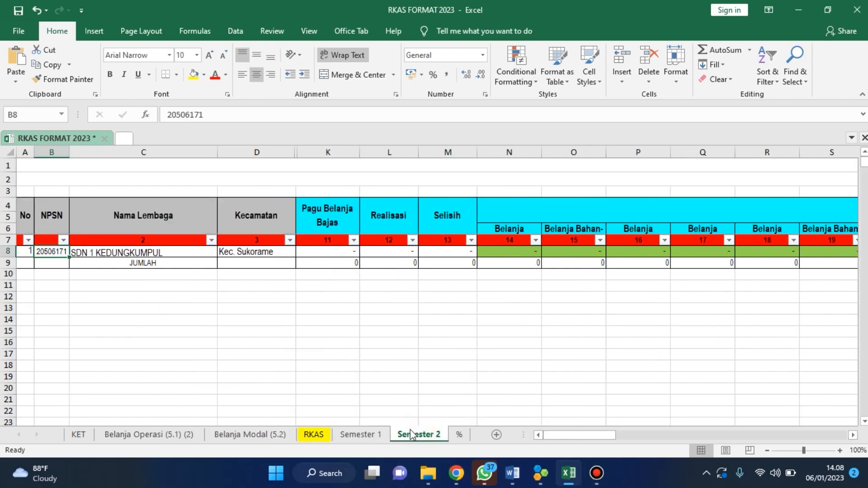
{"action": "left_click", "coordinate": [378, 434]}
{"action": "left_click", "coordinate": [314, 434]}
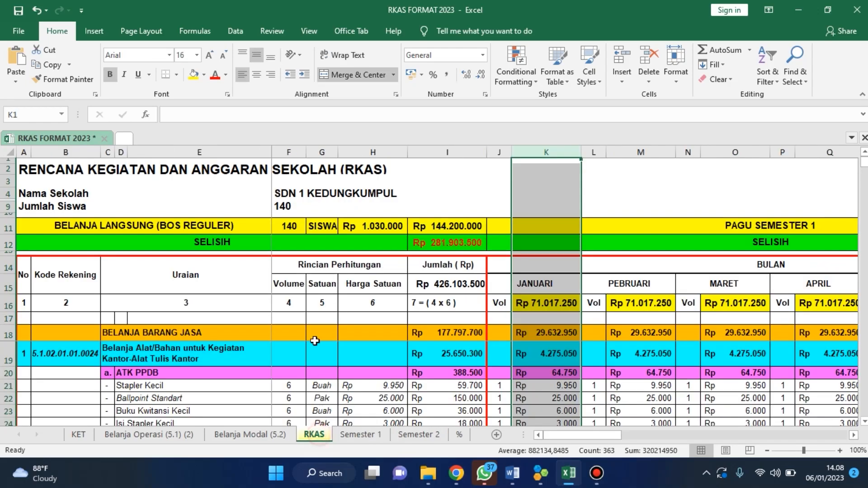
Examine the JUMLAH totals in row 9 of the Semester 1 sheet, starting from column N
{"action": "left_click", "coordinate": [373, 433]}
{"action": "left_click_drag", "start_coordinate": [647, 438], "coordinate": [589, 435]}
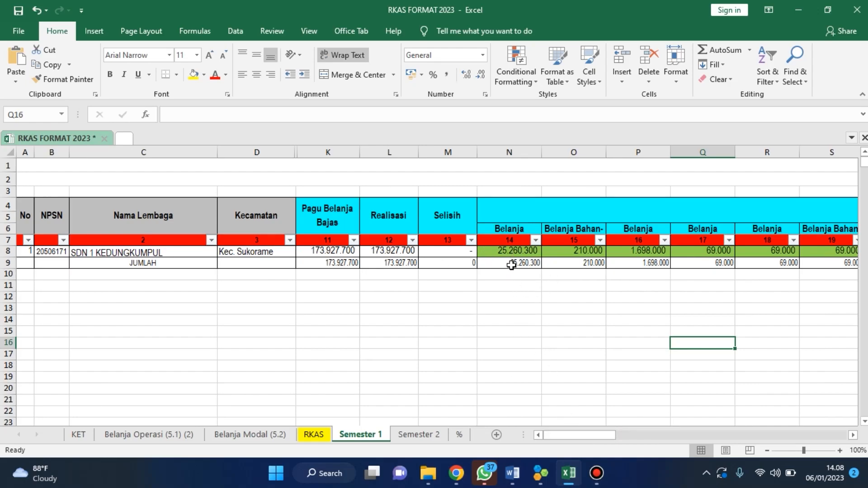
{"action": "left_click_drag", "start_coordinate": [505, 262], "coordinate": [805, 264]}
{"action": "left_click", "coordinate": [608, 329]}
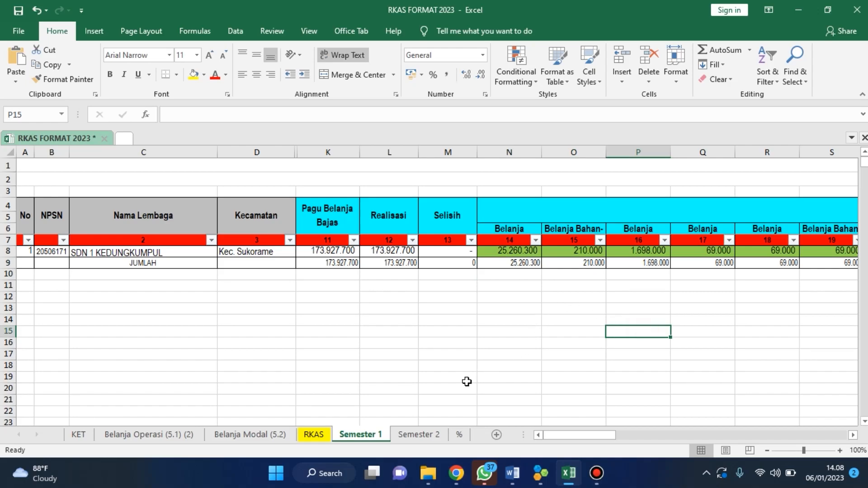
Inspect the Alat Tulis Kantor total formulas in row 19 of the RKAS sheet for the Jumlah, Januari and Pebruari columns
{"action": "left_click", "coordinate": [316, 434]}
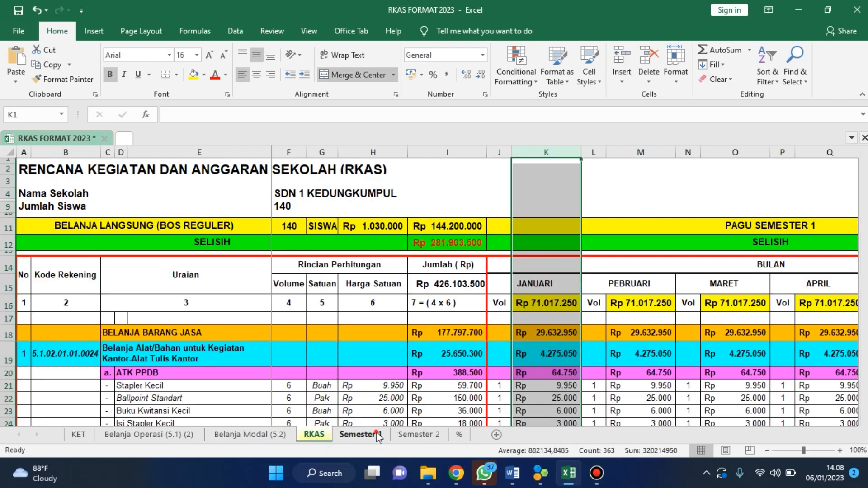
{"action": "left_click", "coordinate": [420, 433]}
{"action": "left_click", "coordinate": [312, 433]}
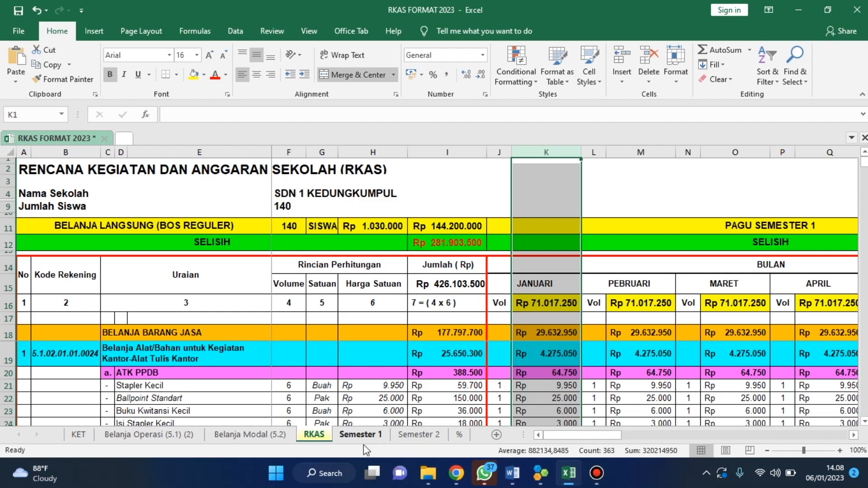
{"action": "left_click", "coordinate": [457, 355]}
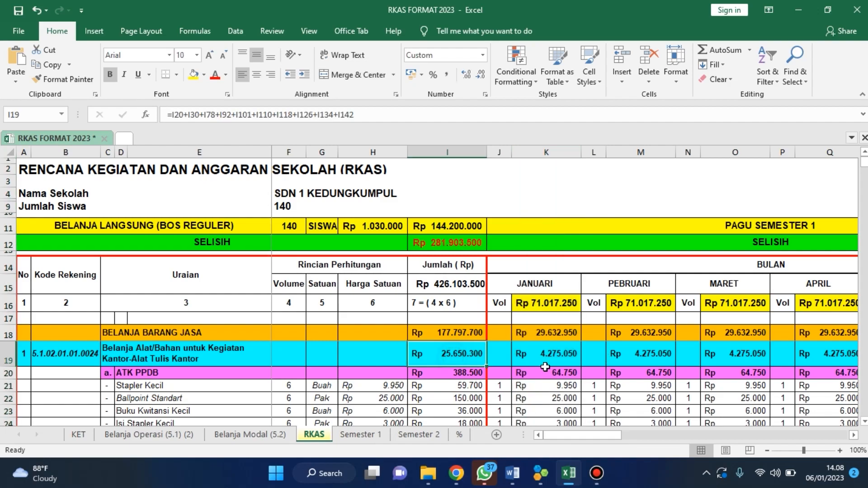
{"action": "left_click", "coordinate": [565, 346]}
{"action": "left_click", "coordinate": [633, 352]}
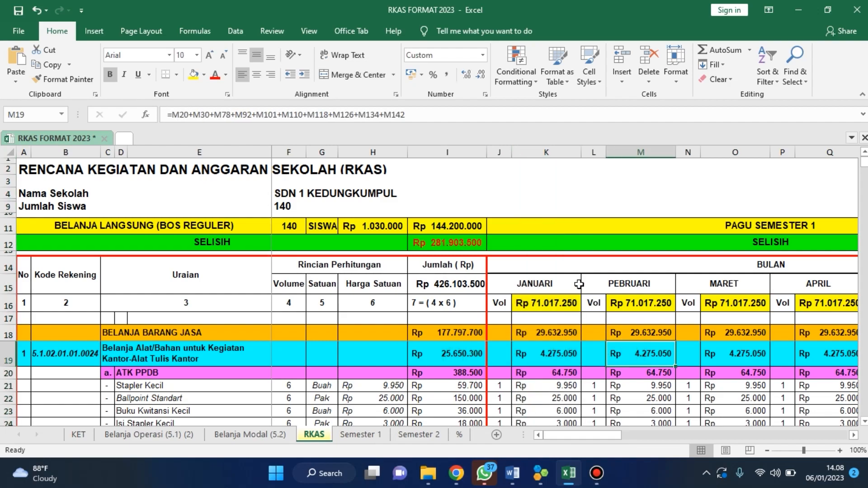
Browse the RKAS item rows from ATK Kantor through ATK Perpustakaan to the whiteboard and wooden ruler supplies
{"action": "left_click_drag", "start_coordinate": [608, 433], "coordinate": [583, 435]}
{"action": "scroll", "coordinate": [174, 387], "scroll_direction": "down", "scroll_amount": 3}
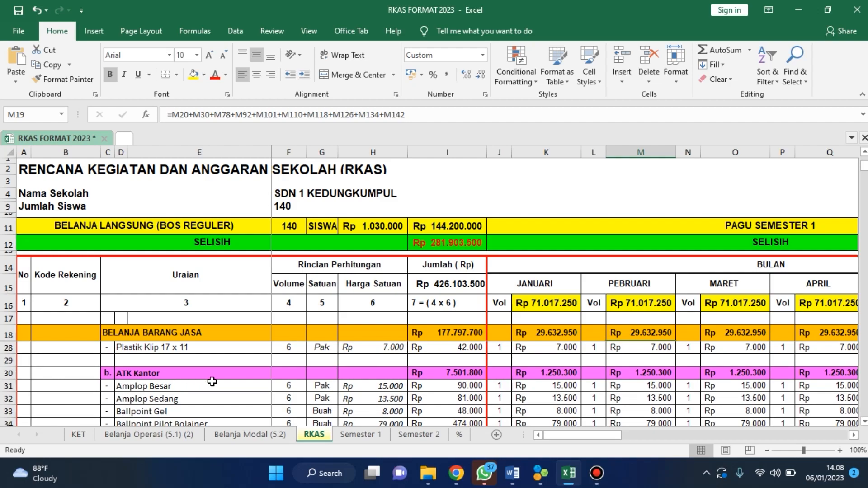
{"action": "scroll", "coordinate": [212, 382], "scroll_direction": "down", "scroll_amount": 15}
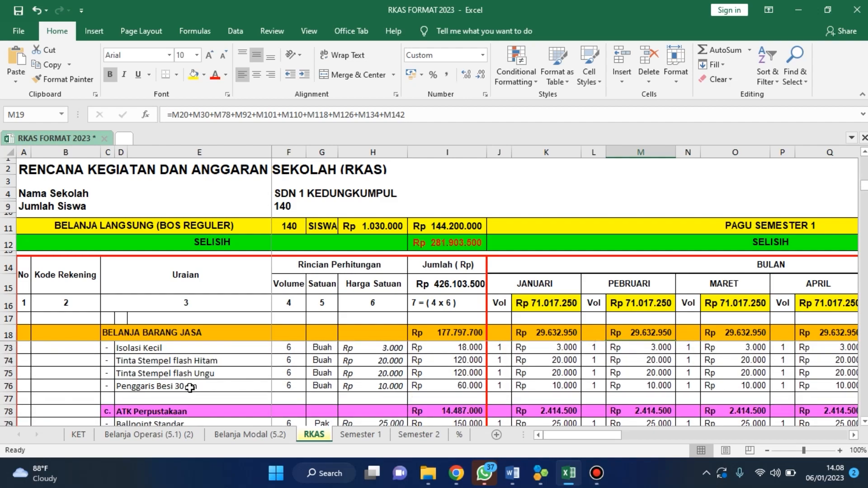
{"action": "scroll", "coordinate": [189, 387], "scroll_direction": "down", "scroll_amount": 3}
{"action": "scroll", "coordinate": [171, 392], "scroll_direction": "down", "scroll_amount": 4}
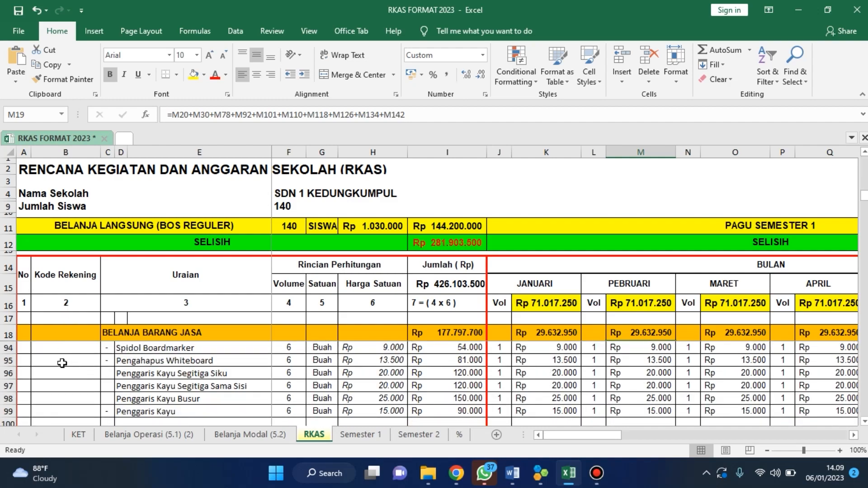
Review the account codes and object details on the Belanja Operasi (5.1) (2) and Belanja Modal (5.2) reference sheets
{"action": "left_click", "coordinate": [170, 437]}
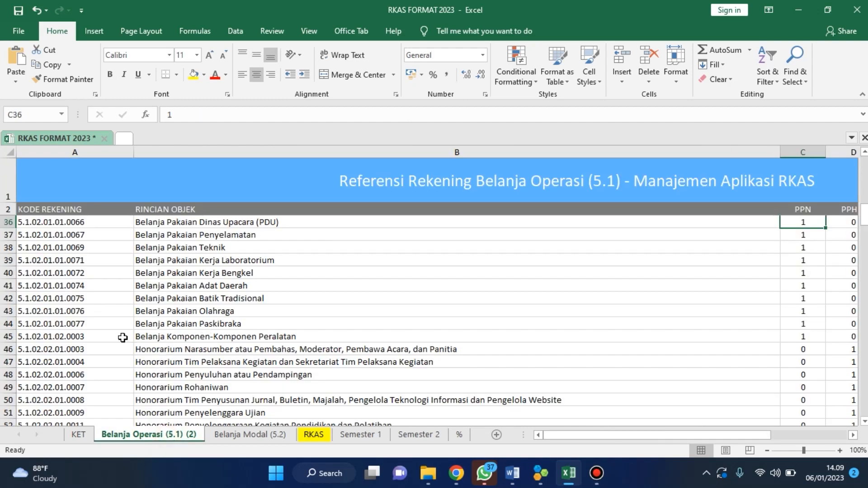
{"action": "left_click", "coordinate": [60, 336]}
{"action": "scroll", "coordinate": [181, 355], "scroll_direction": "down", "scroll_amount": 16}
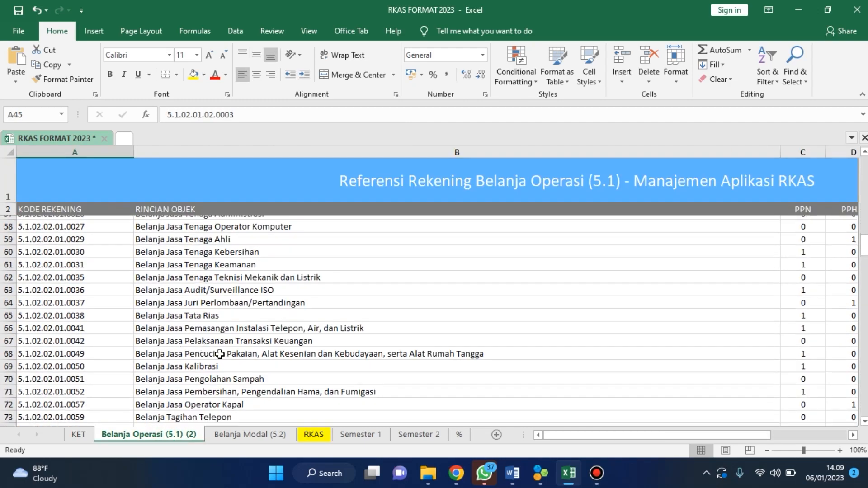
{"action": "scroll", "coordinate": [215, 354], "scroll_direction": "down", "scroll_amount": 4}
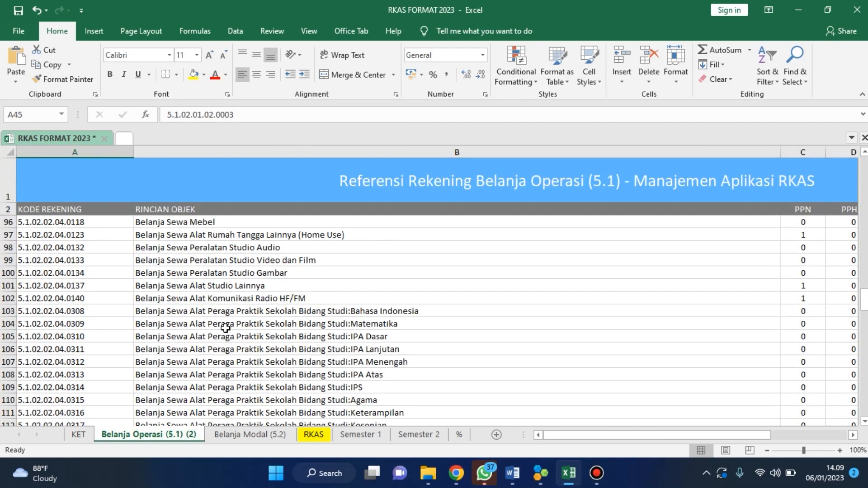
{"action": "scroll", "coordinate": [115, 351], "scroll_direction": "down", "scroll_amount": 7}
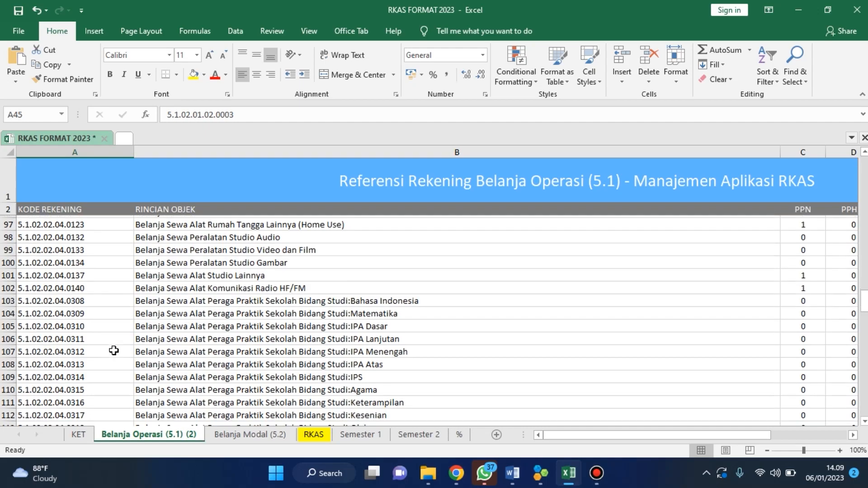
{"action": "scroll", "coordinate": [216, 357], "scroll_direction": "down", "scroll_amount": 2}
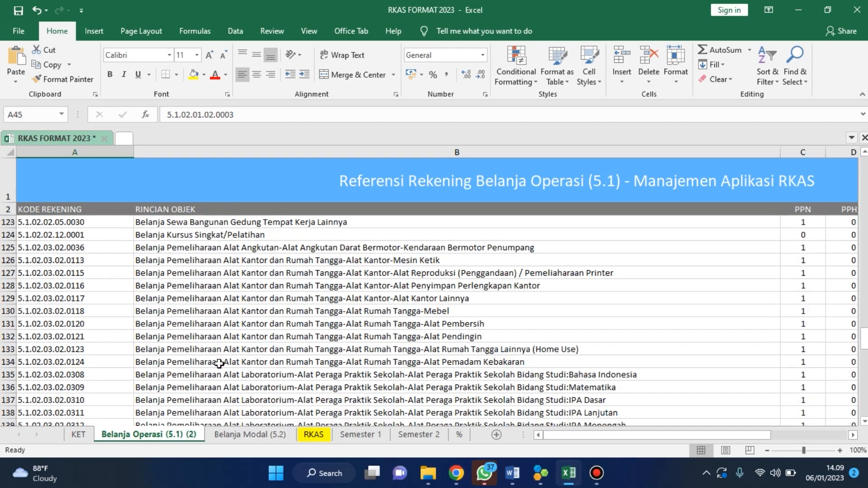
{"action": "left_click", "coordinate": [225, 435]}
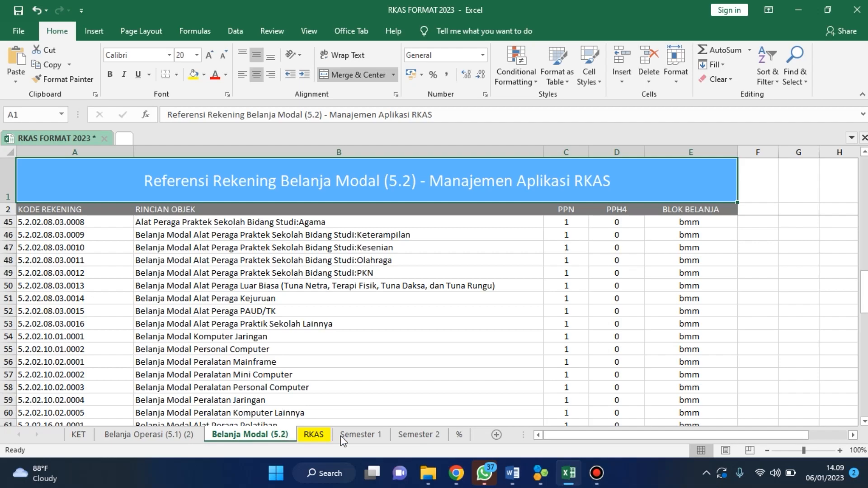
Delete the blank row 27 between Map Kertas and Plastik Klip 17 x 11 on the RKAS sheet
{"action": "left_click", "coordinate": [315, 437]}
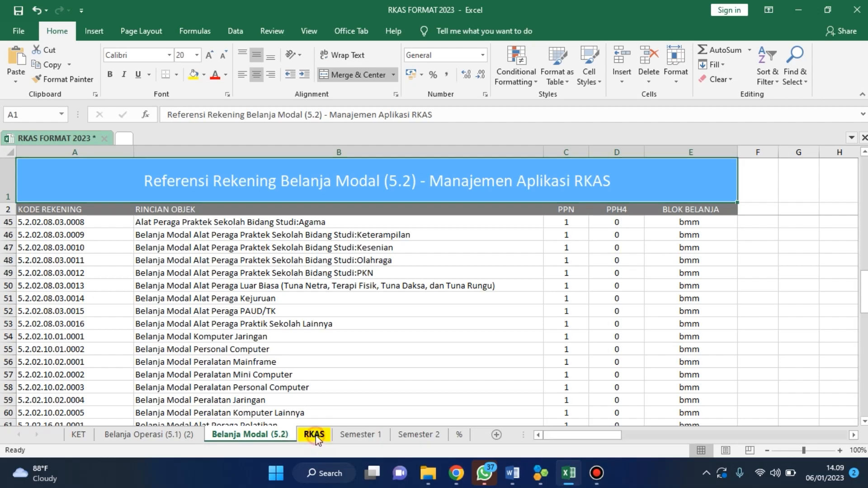
{"action": "scroll", "coordinate": [369, 335], "scroll_direction": "up", "scroll_amount": 20}
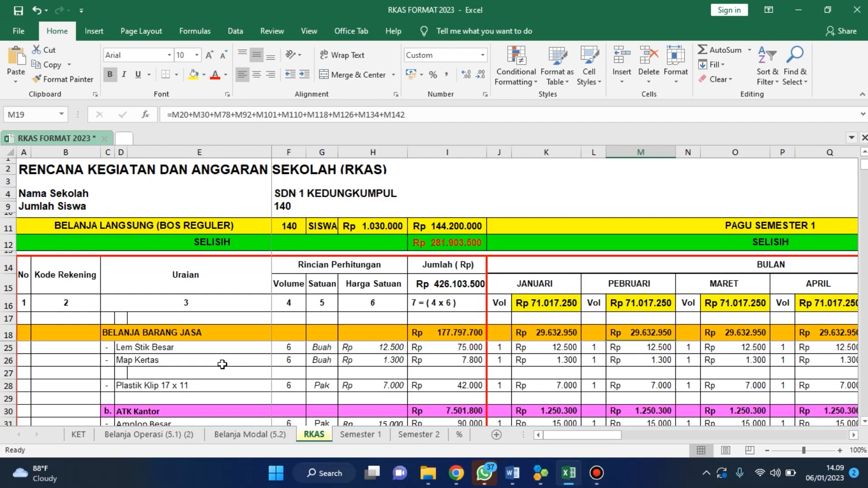
{"action": "left_click", "coordinate": [123, 375]}
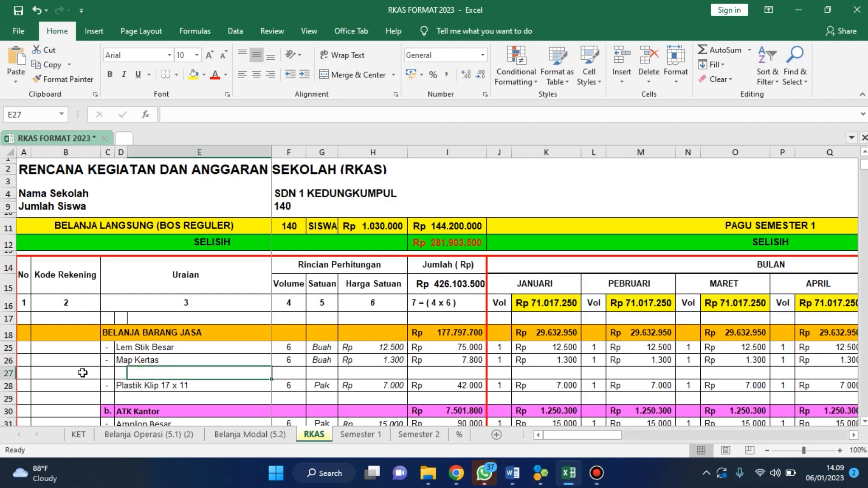
{"action": "left_click", "coordinate": [10, 370]}
{"action": "right_click", "coordinate": [10, 372]}
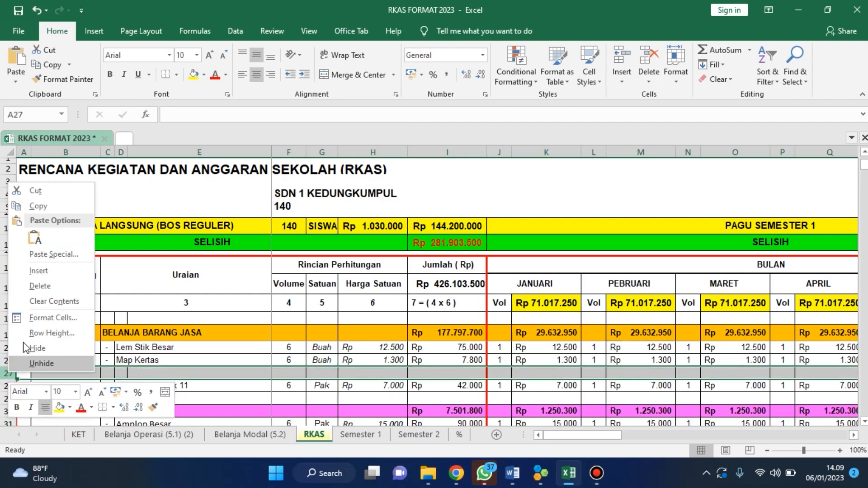
{"action": "left_click", "coordinate": [39, 286]}
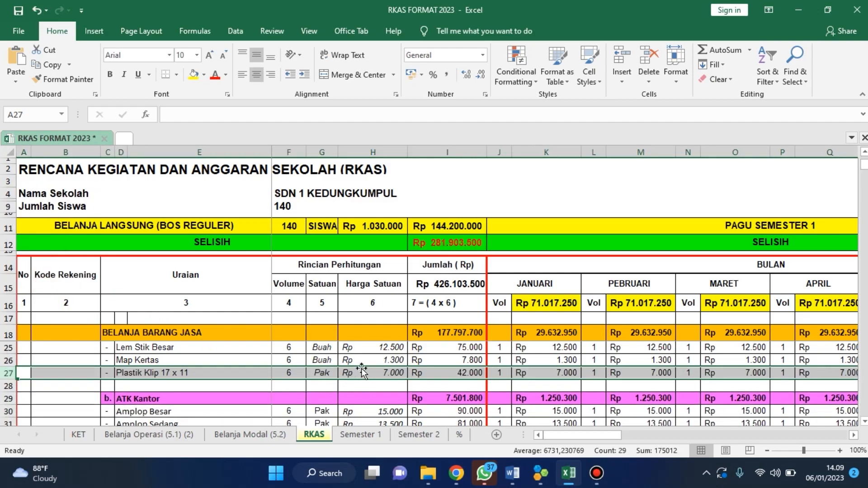
{"action": "left_click", "coordinate": [367, 360]}
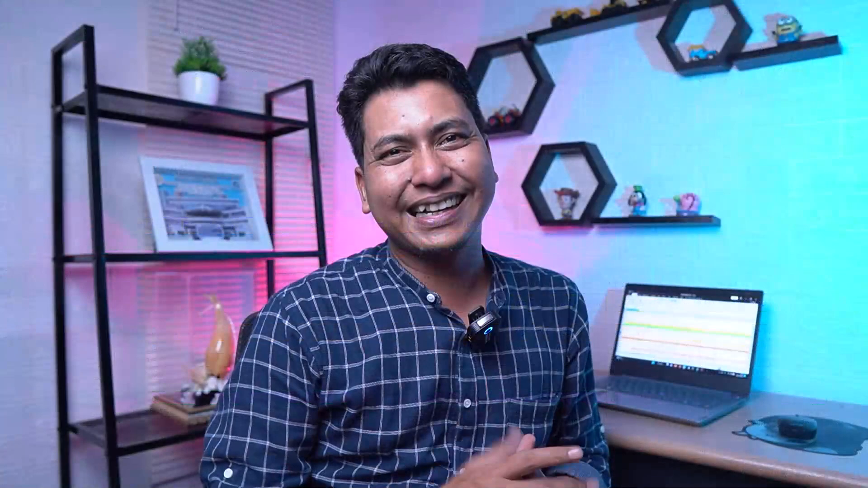